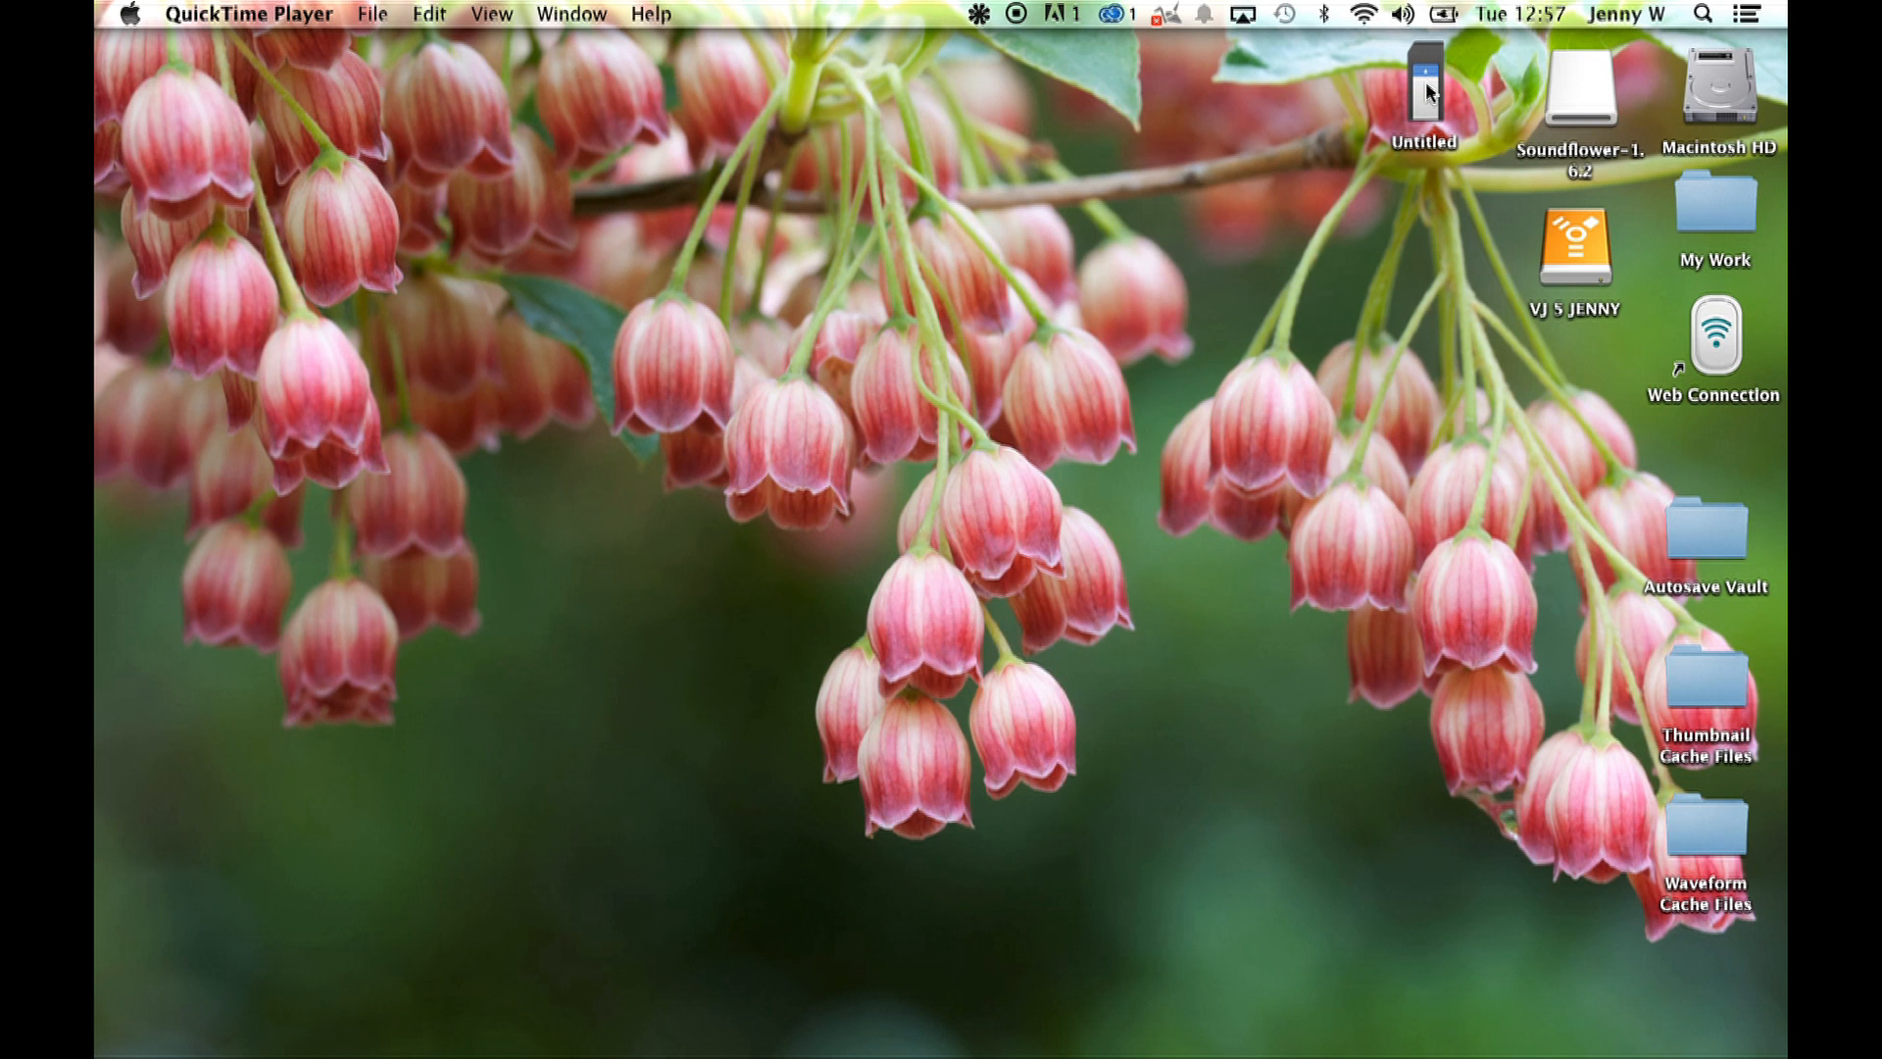
Open the external FireWire drive from the desktop
double_click(1584, 239)
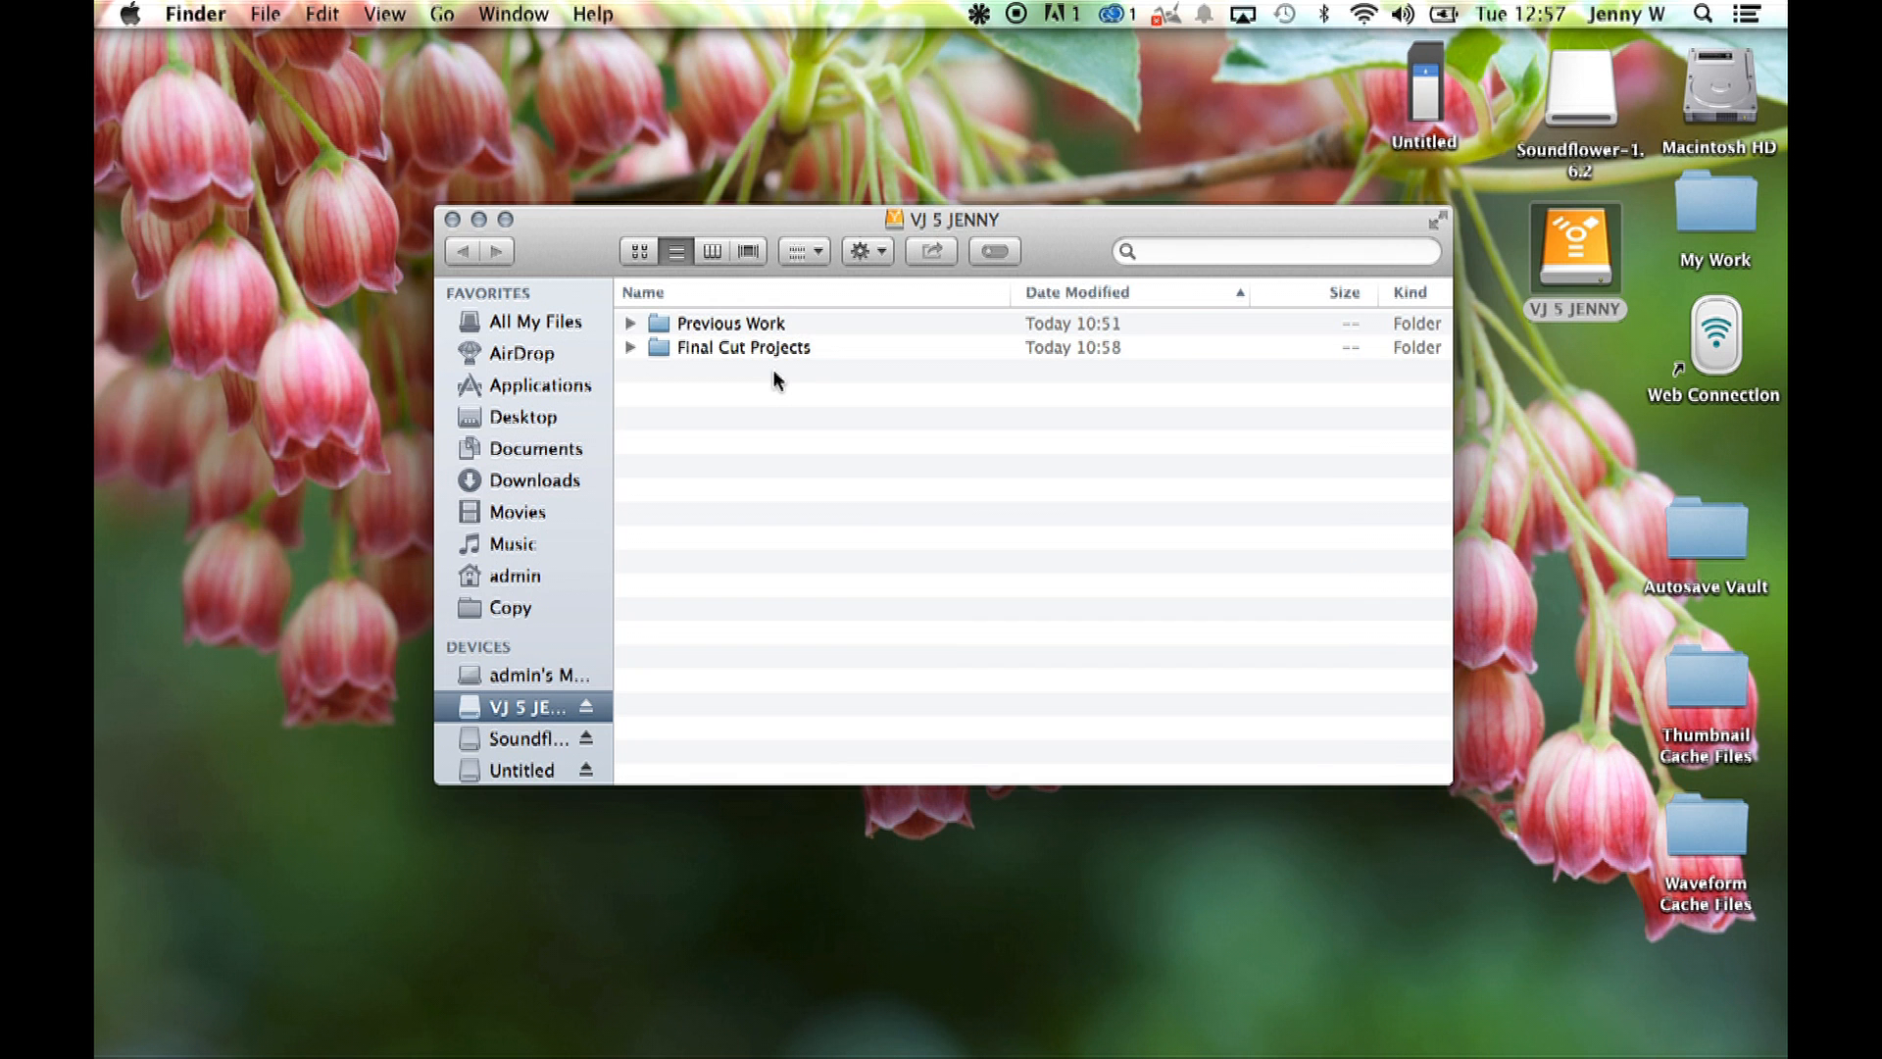
click(1703, 14)
text(fin)
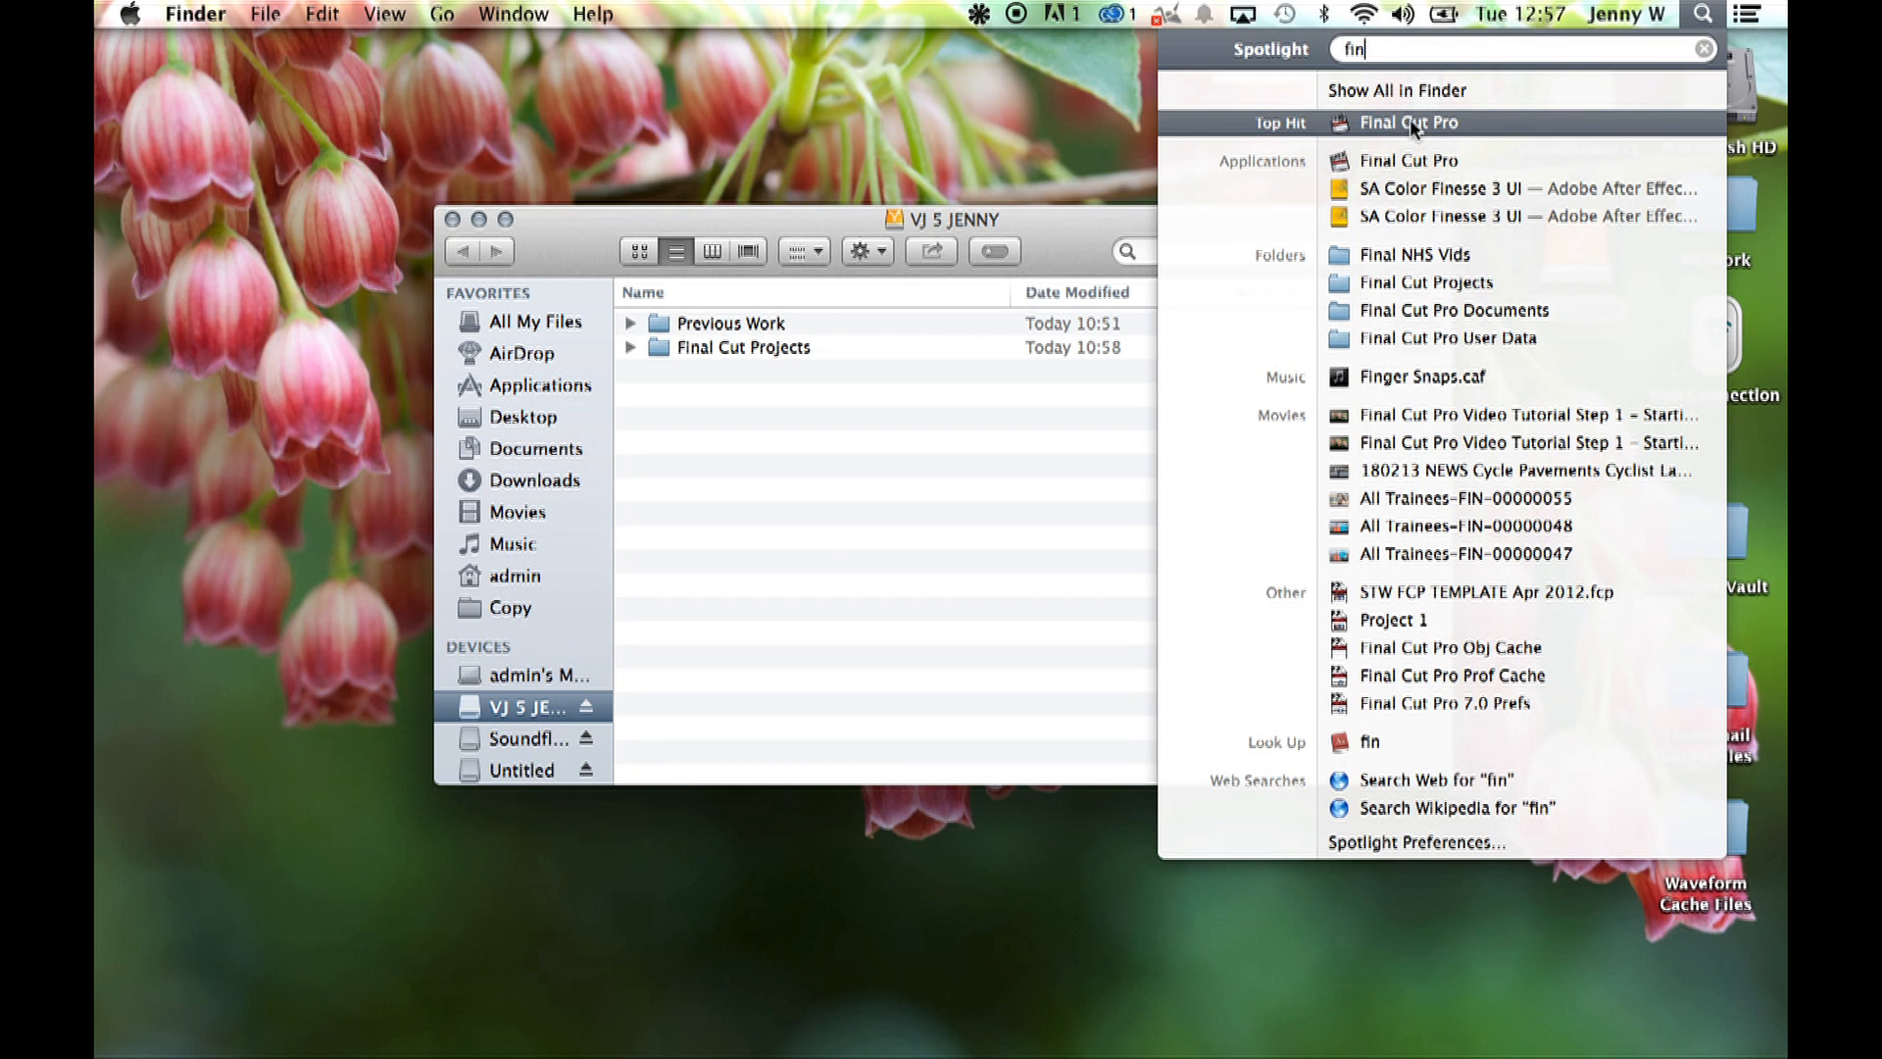
click(826, 568)
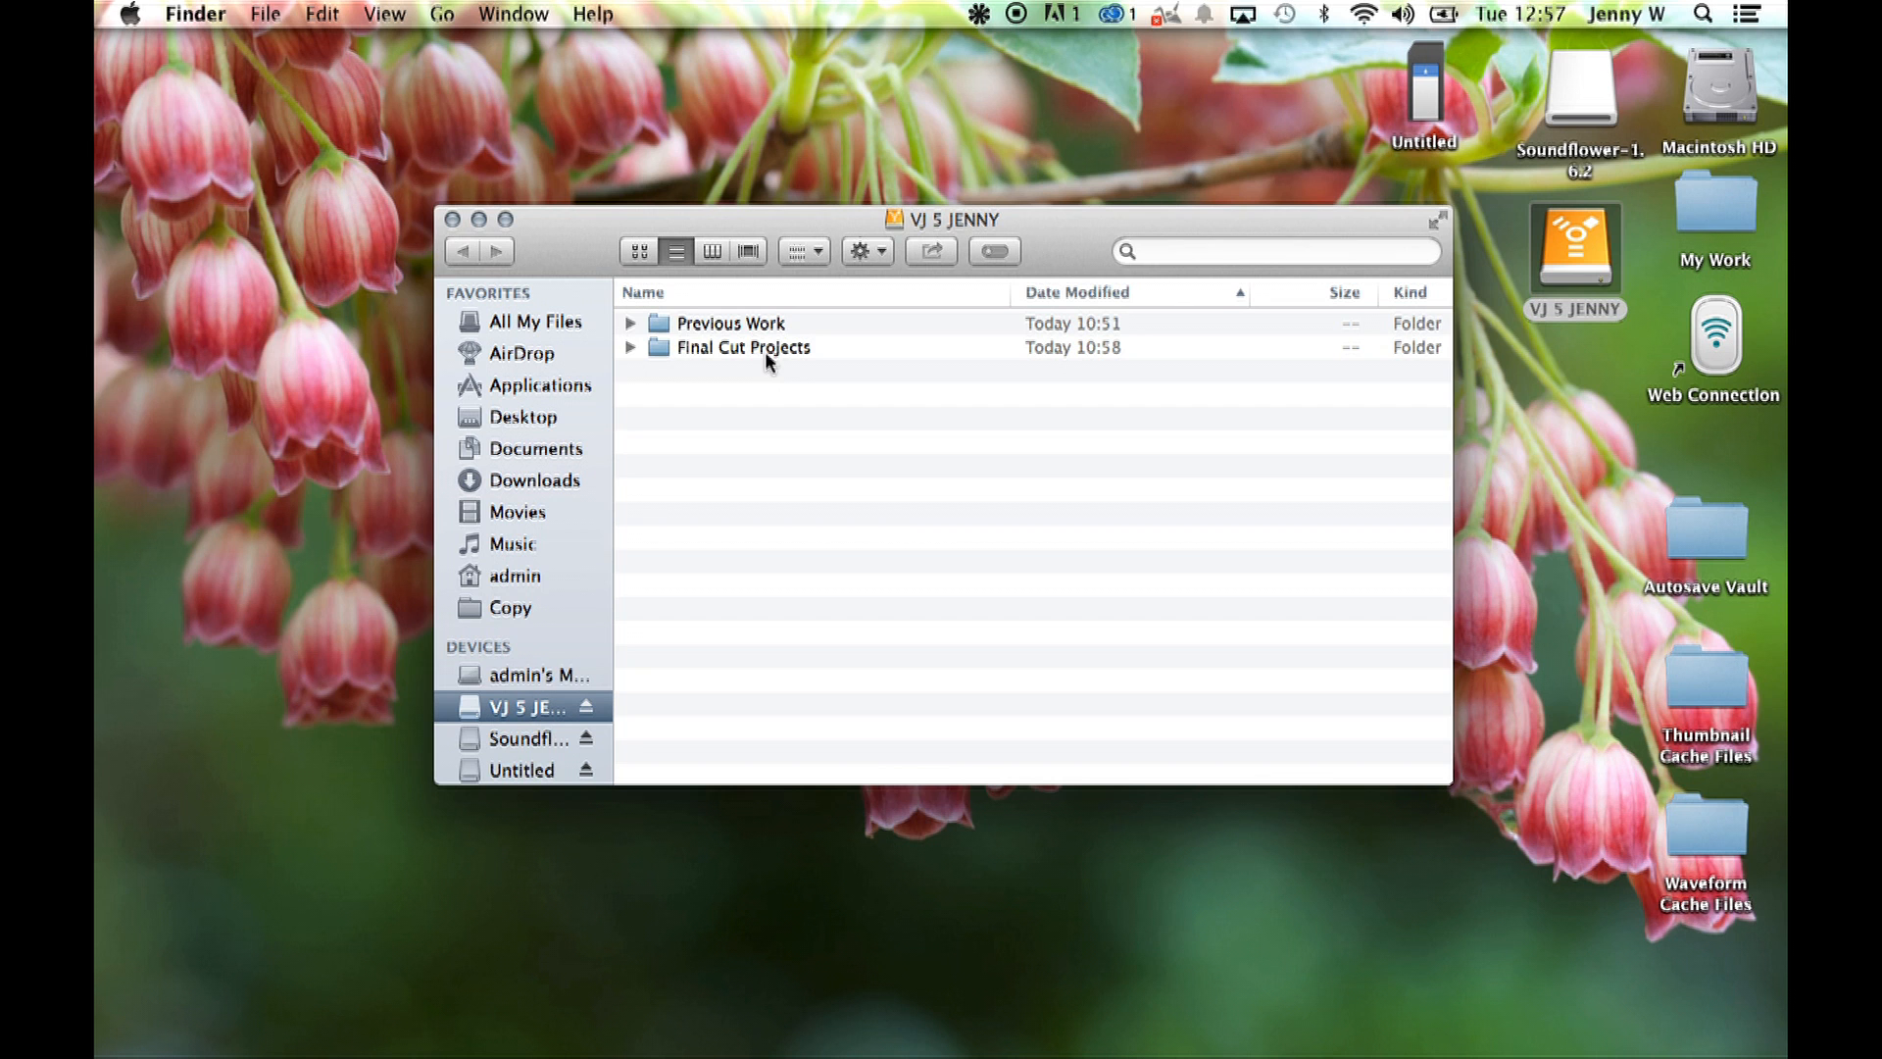
Open Project 1 from the Final Cut Projects folder in Final Cut Pro and continue with its missing files offline
click(630, 347)
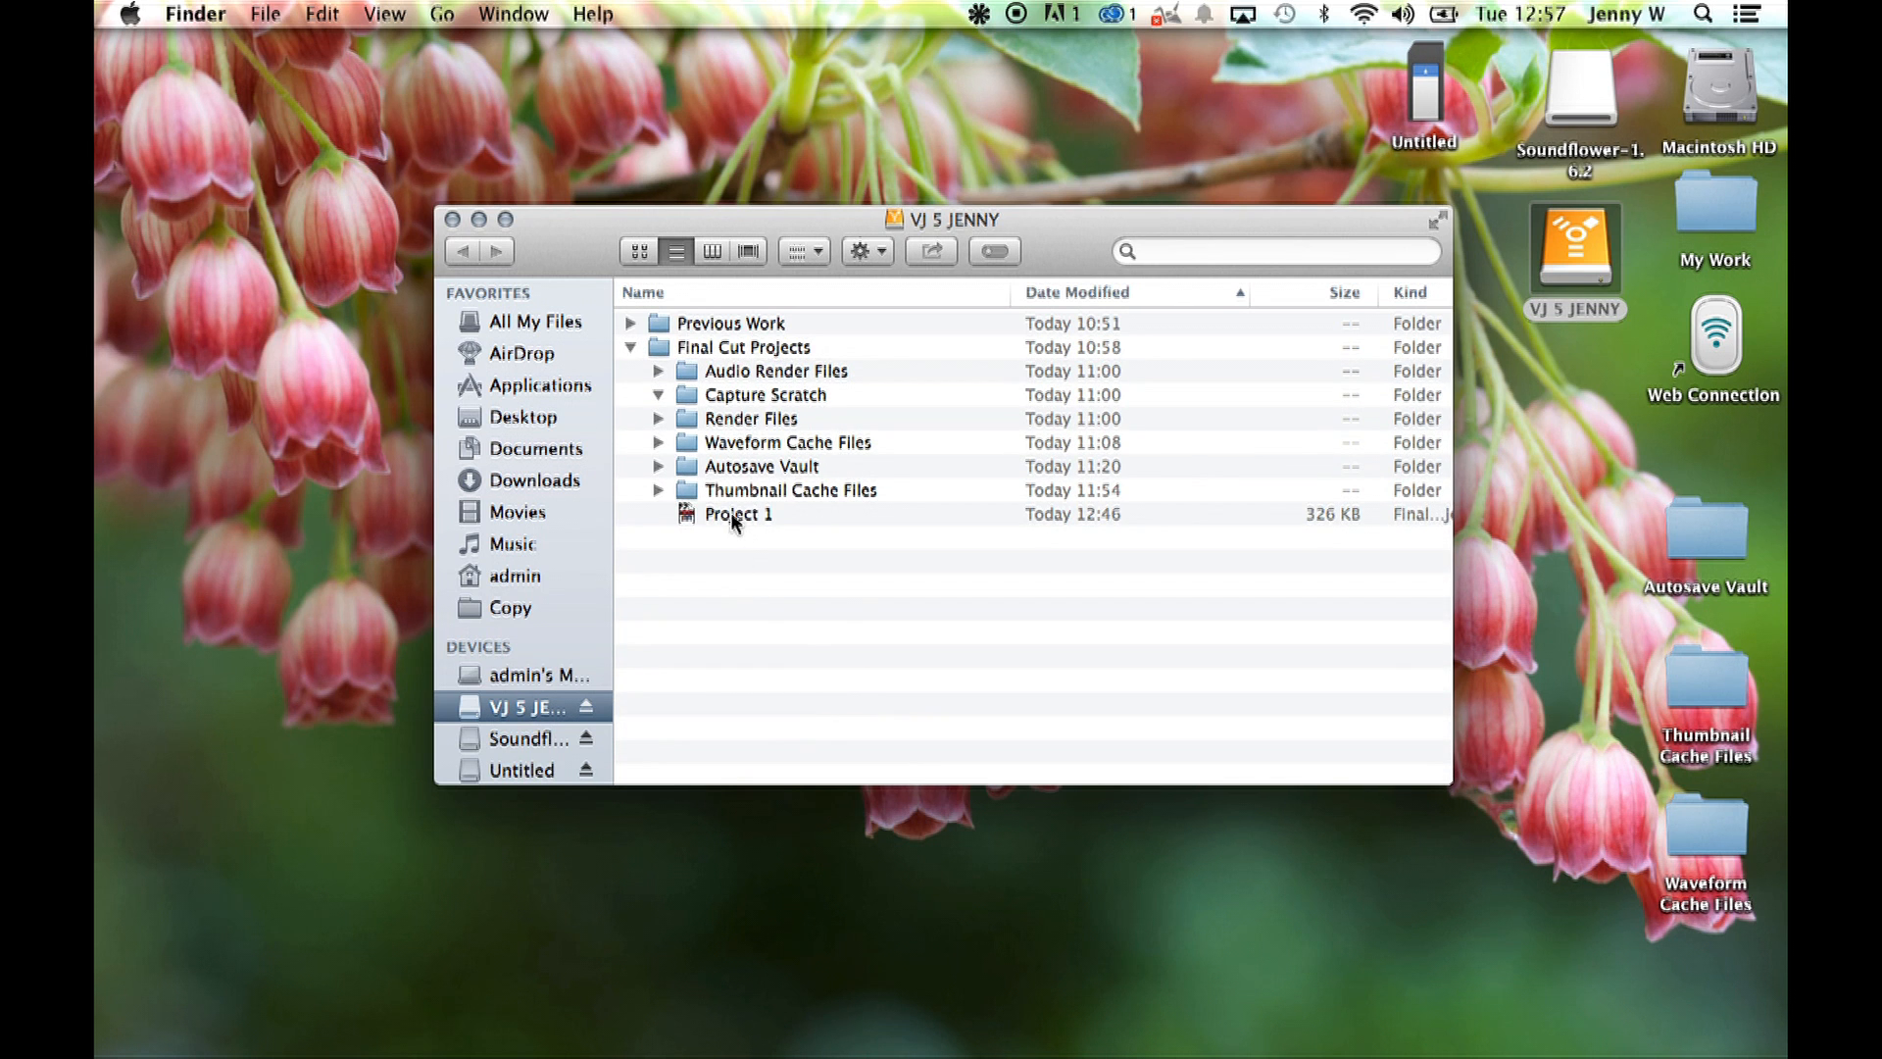
double_click(731, 513)
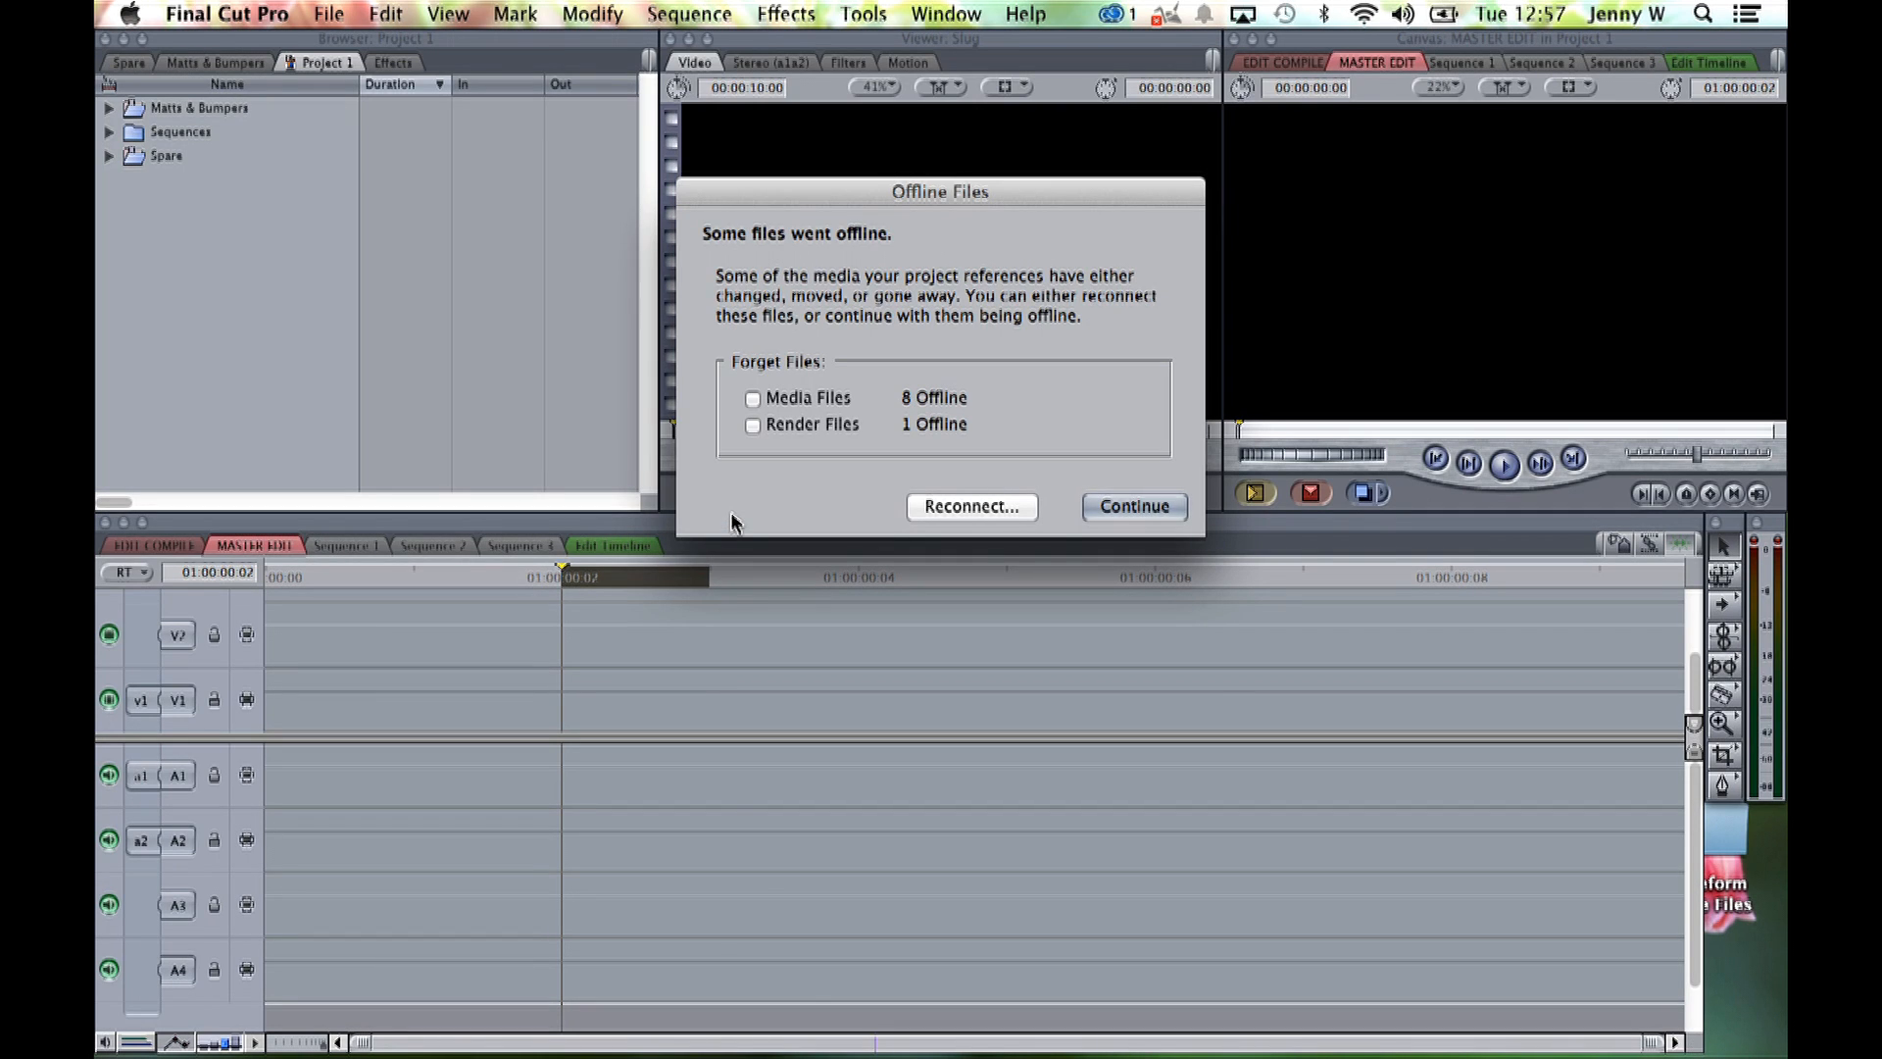
click(1134, 506)
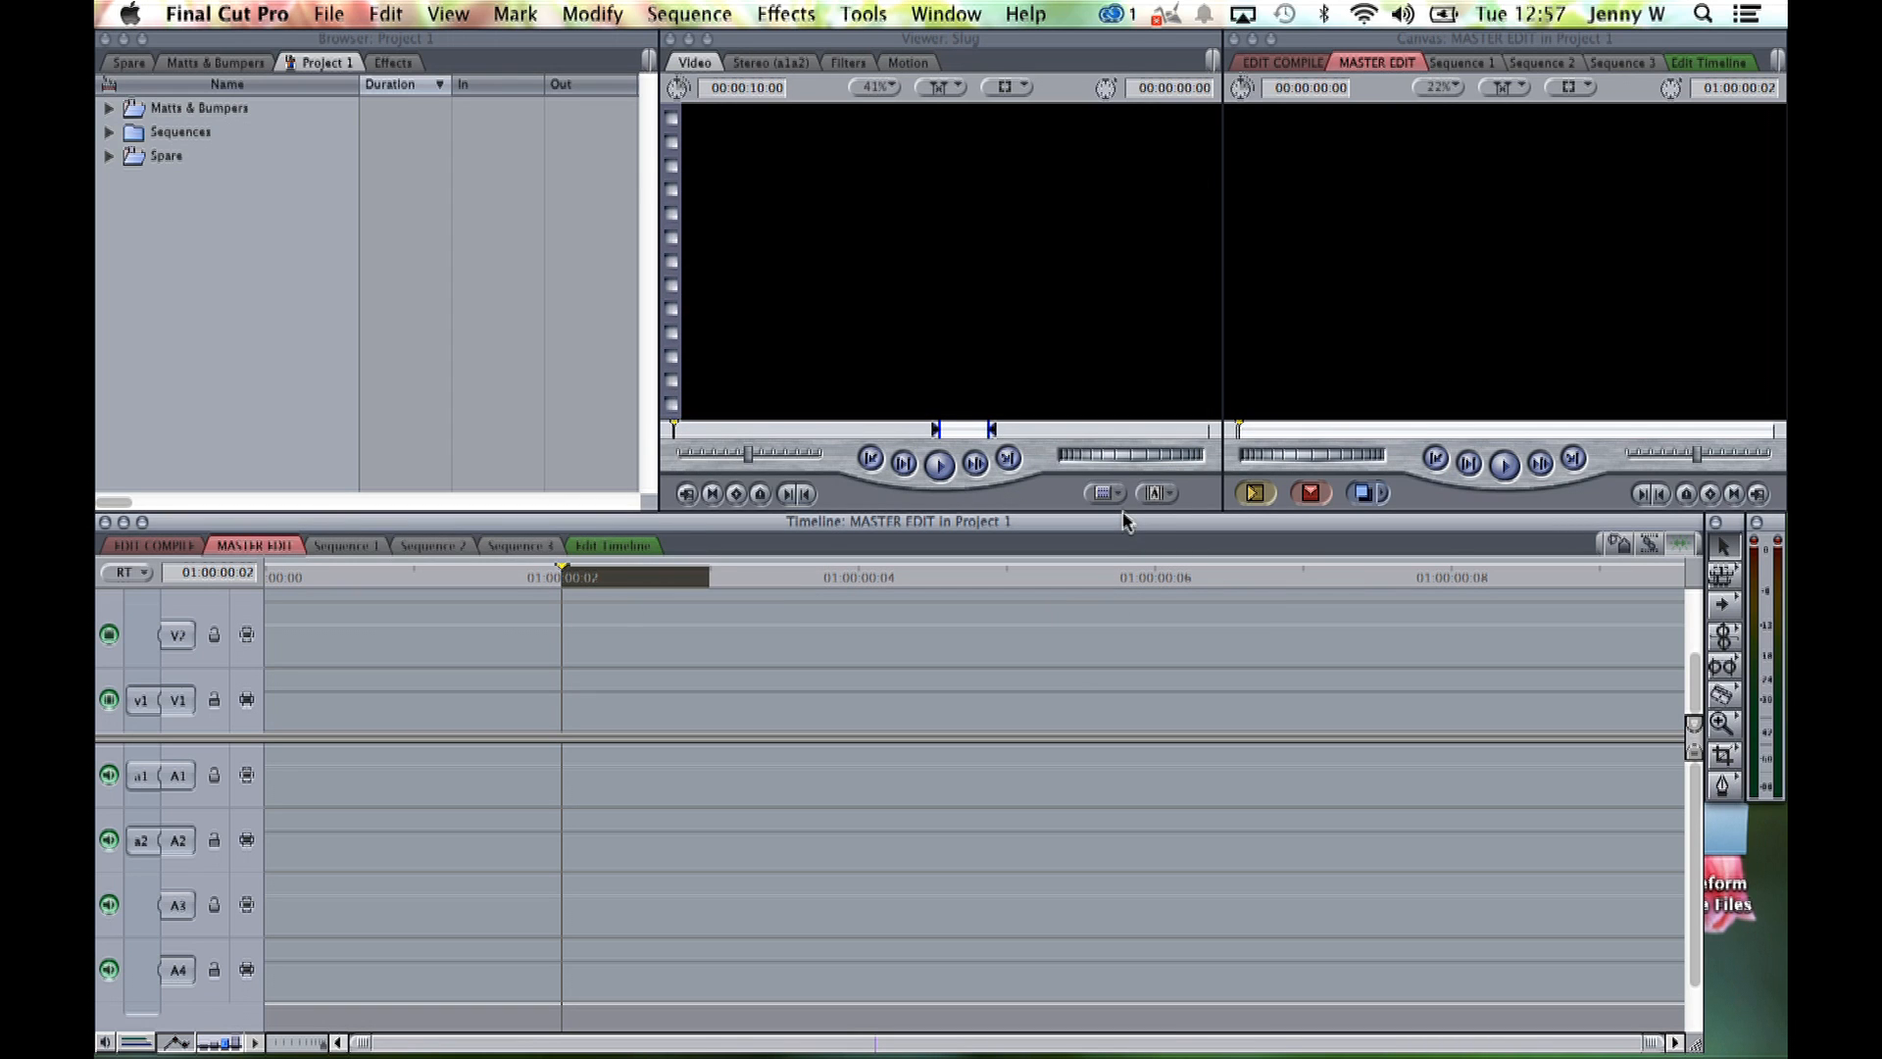
Create a new bin named Rushes at the top level of Project 1
click(420, 199)
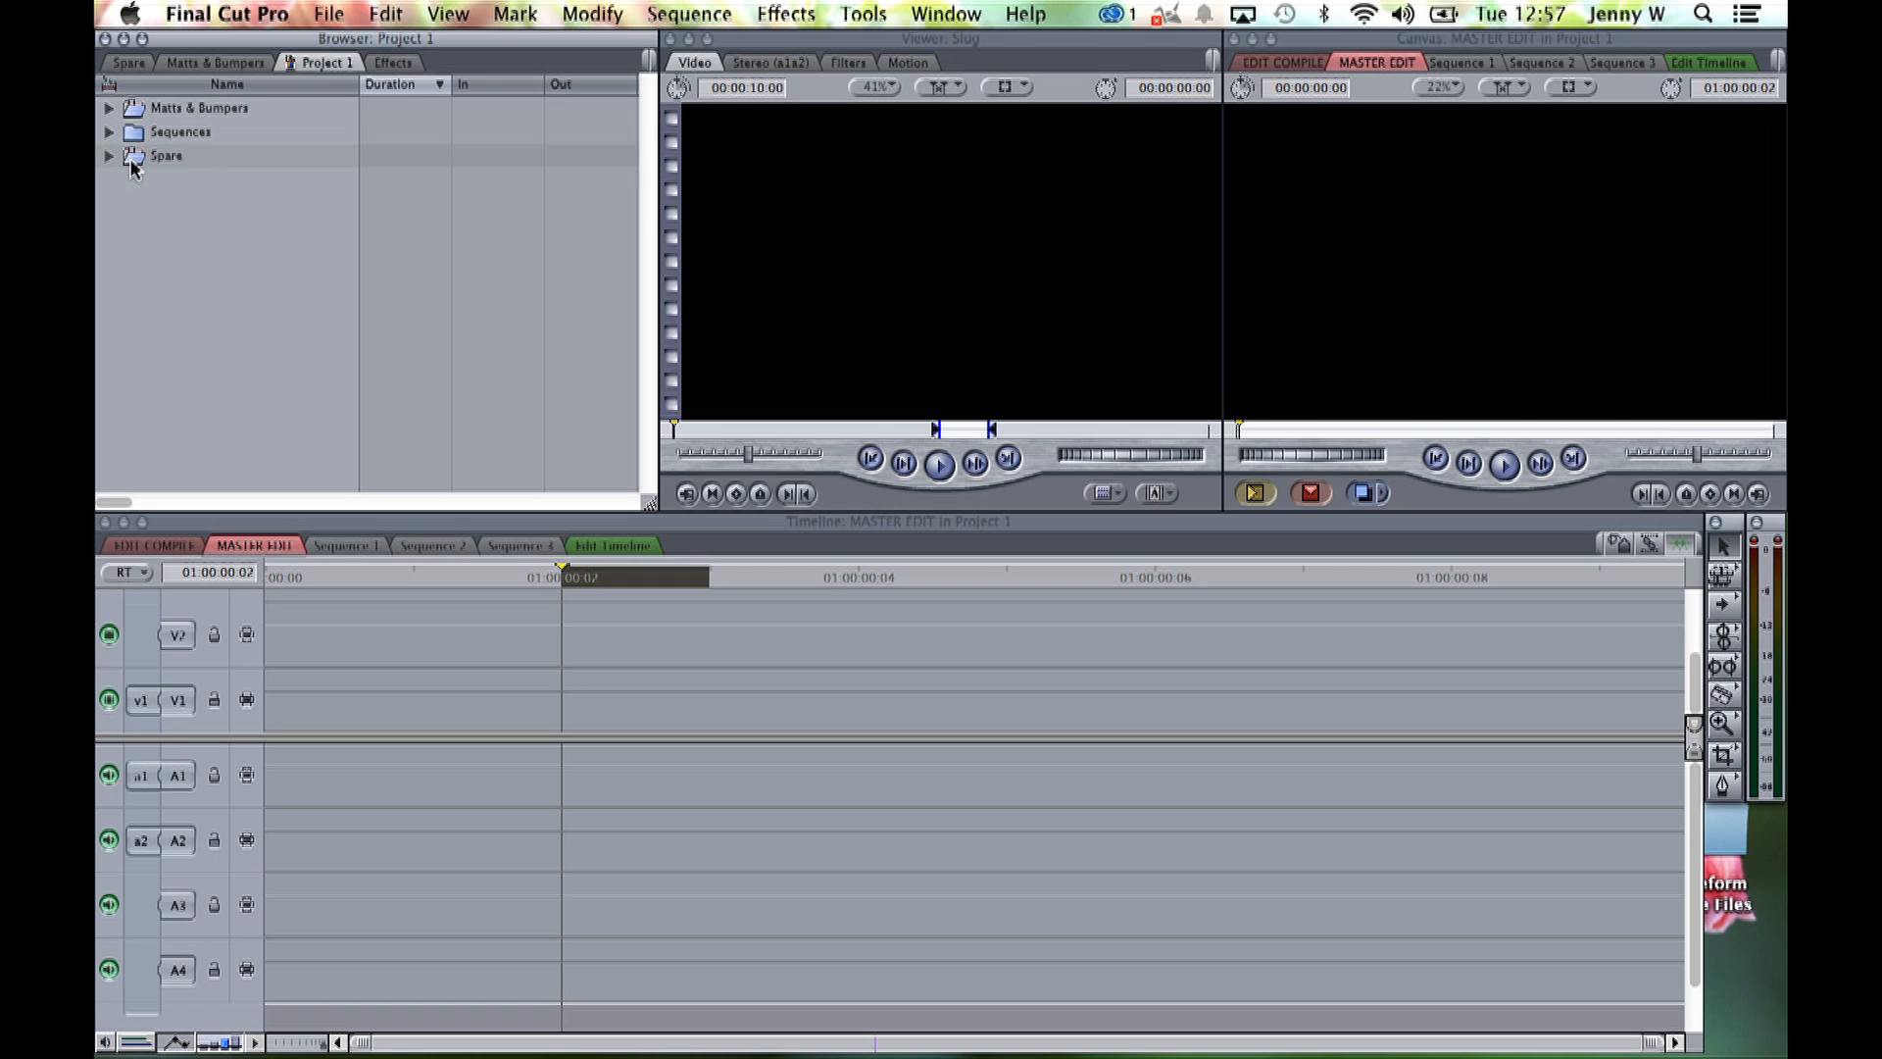
right_click(134, 216)
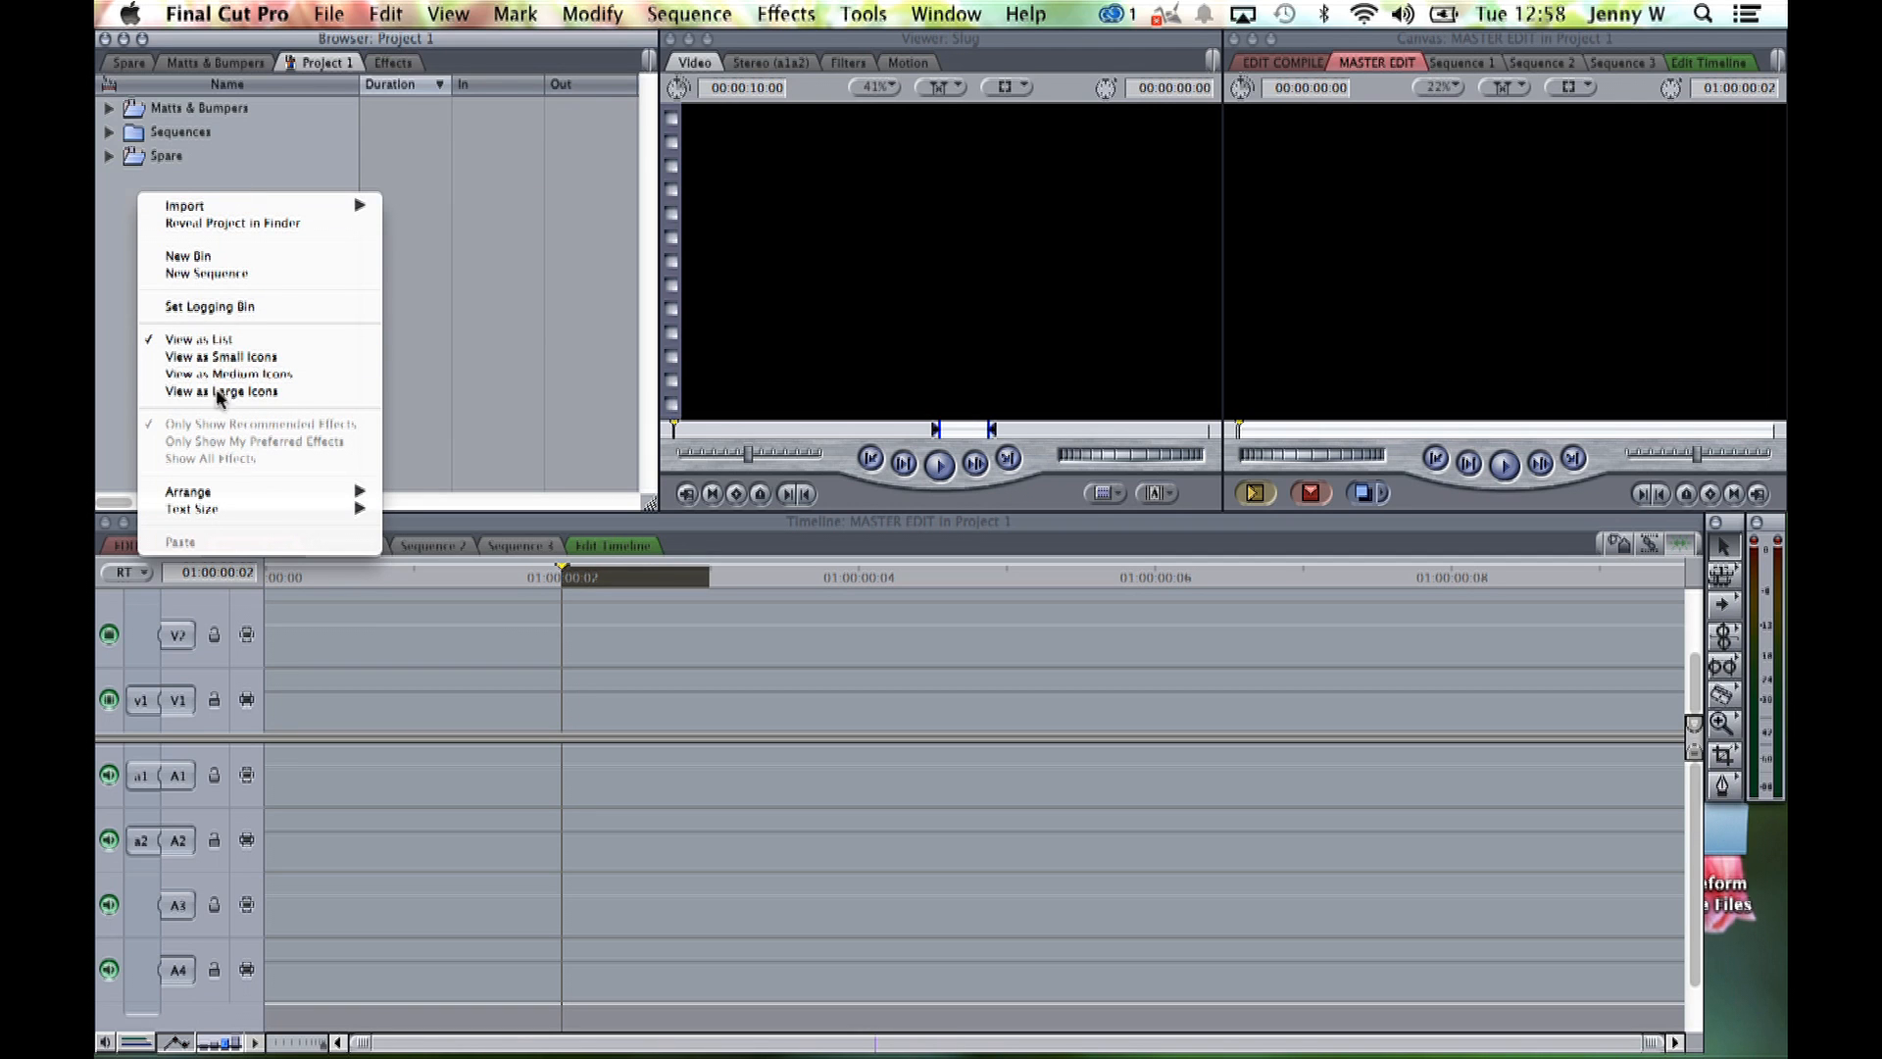
click(228, 257)
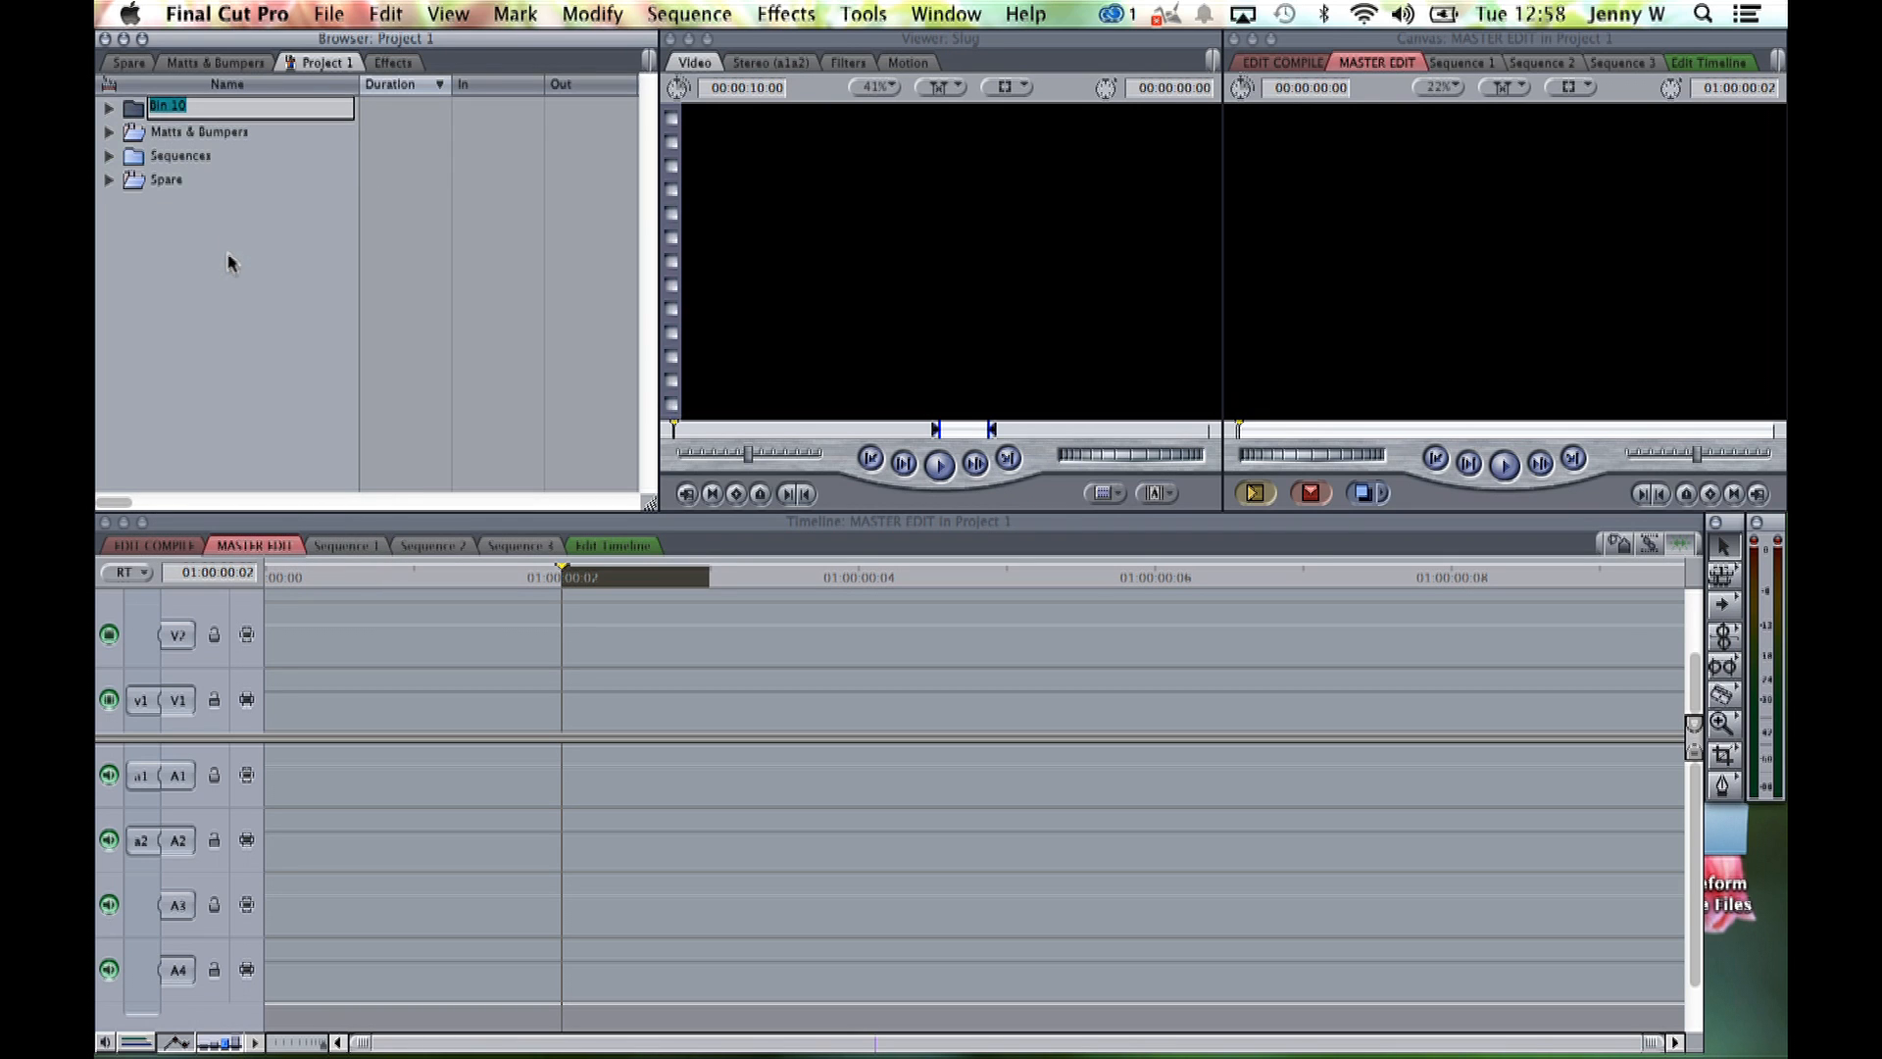
text(Rushes)
click(247, 202)
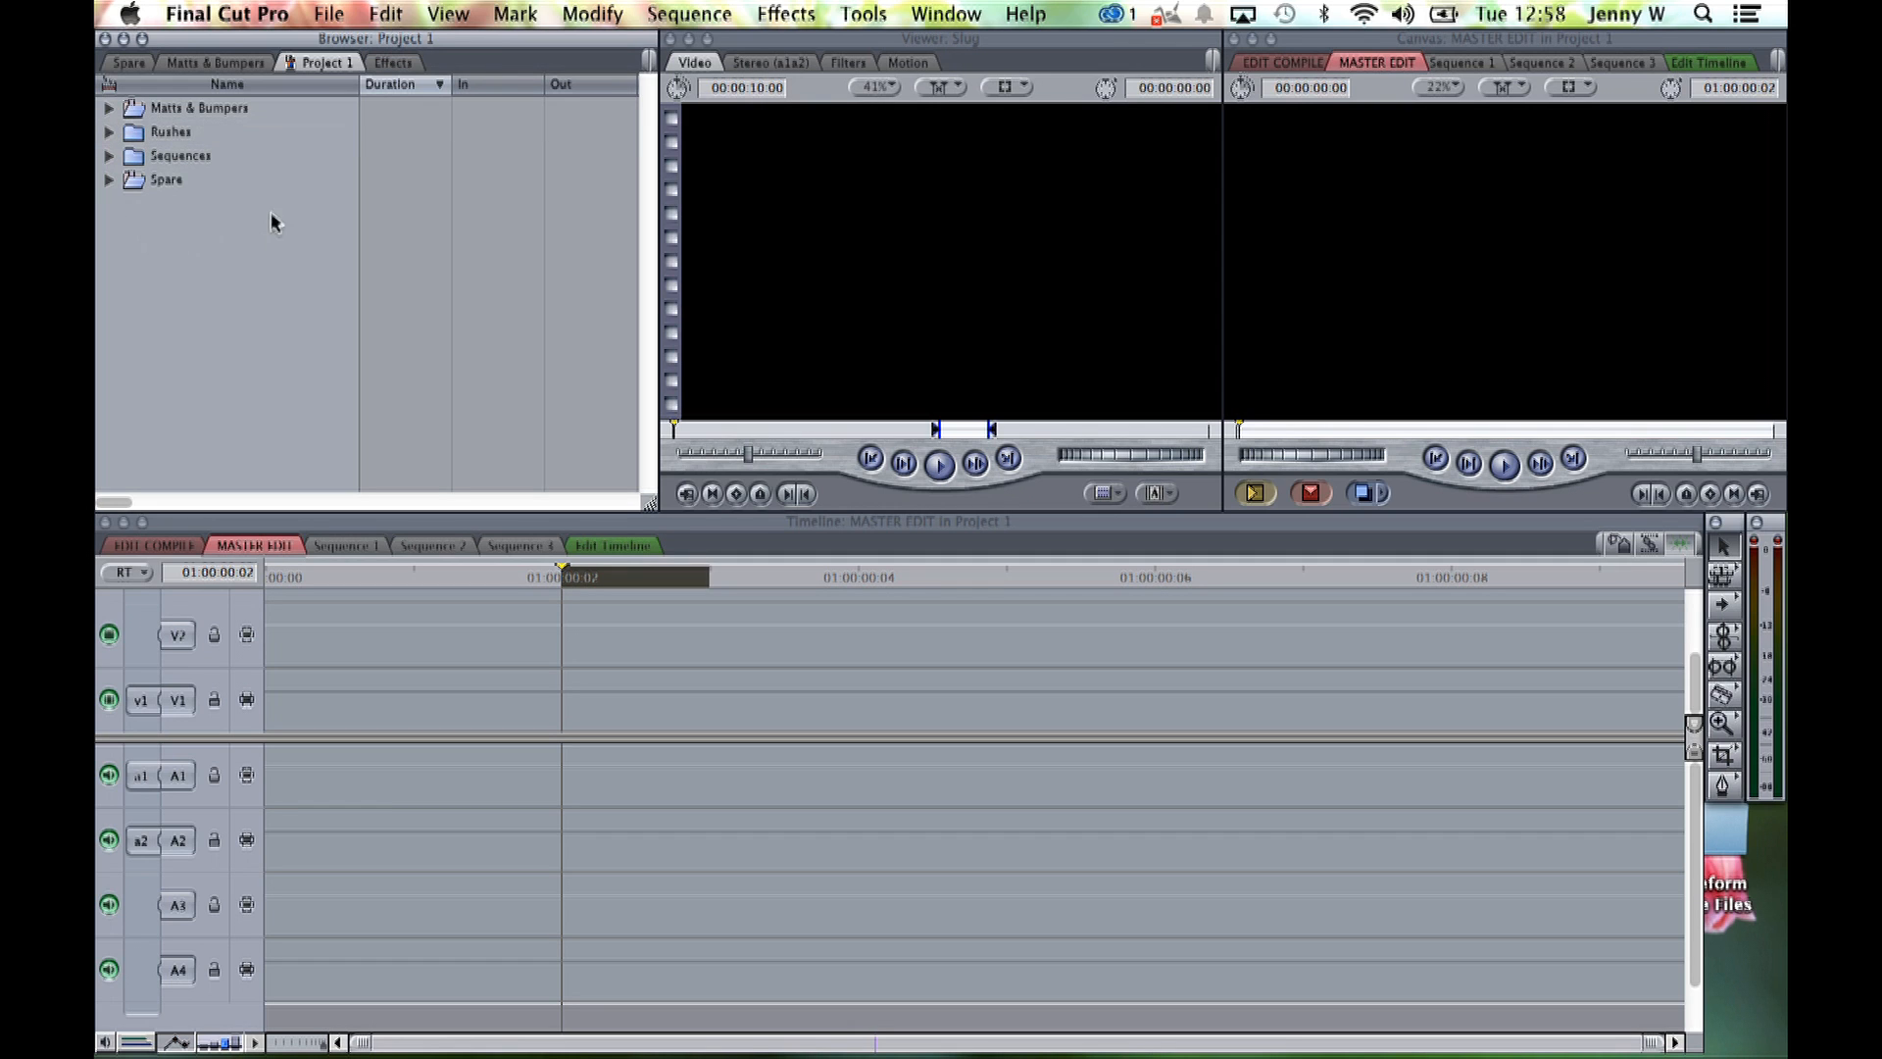
Set the Rushes bin as the logging bin
click(138, 142)
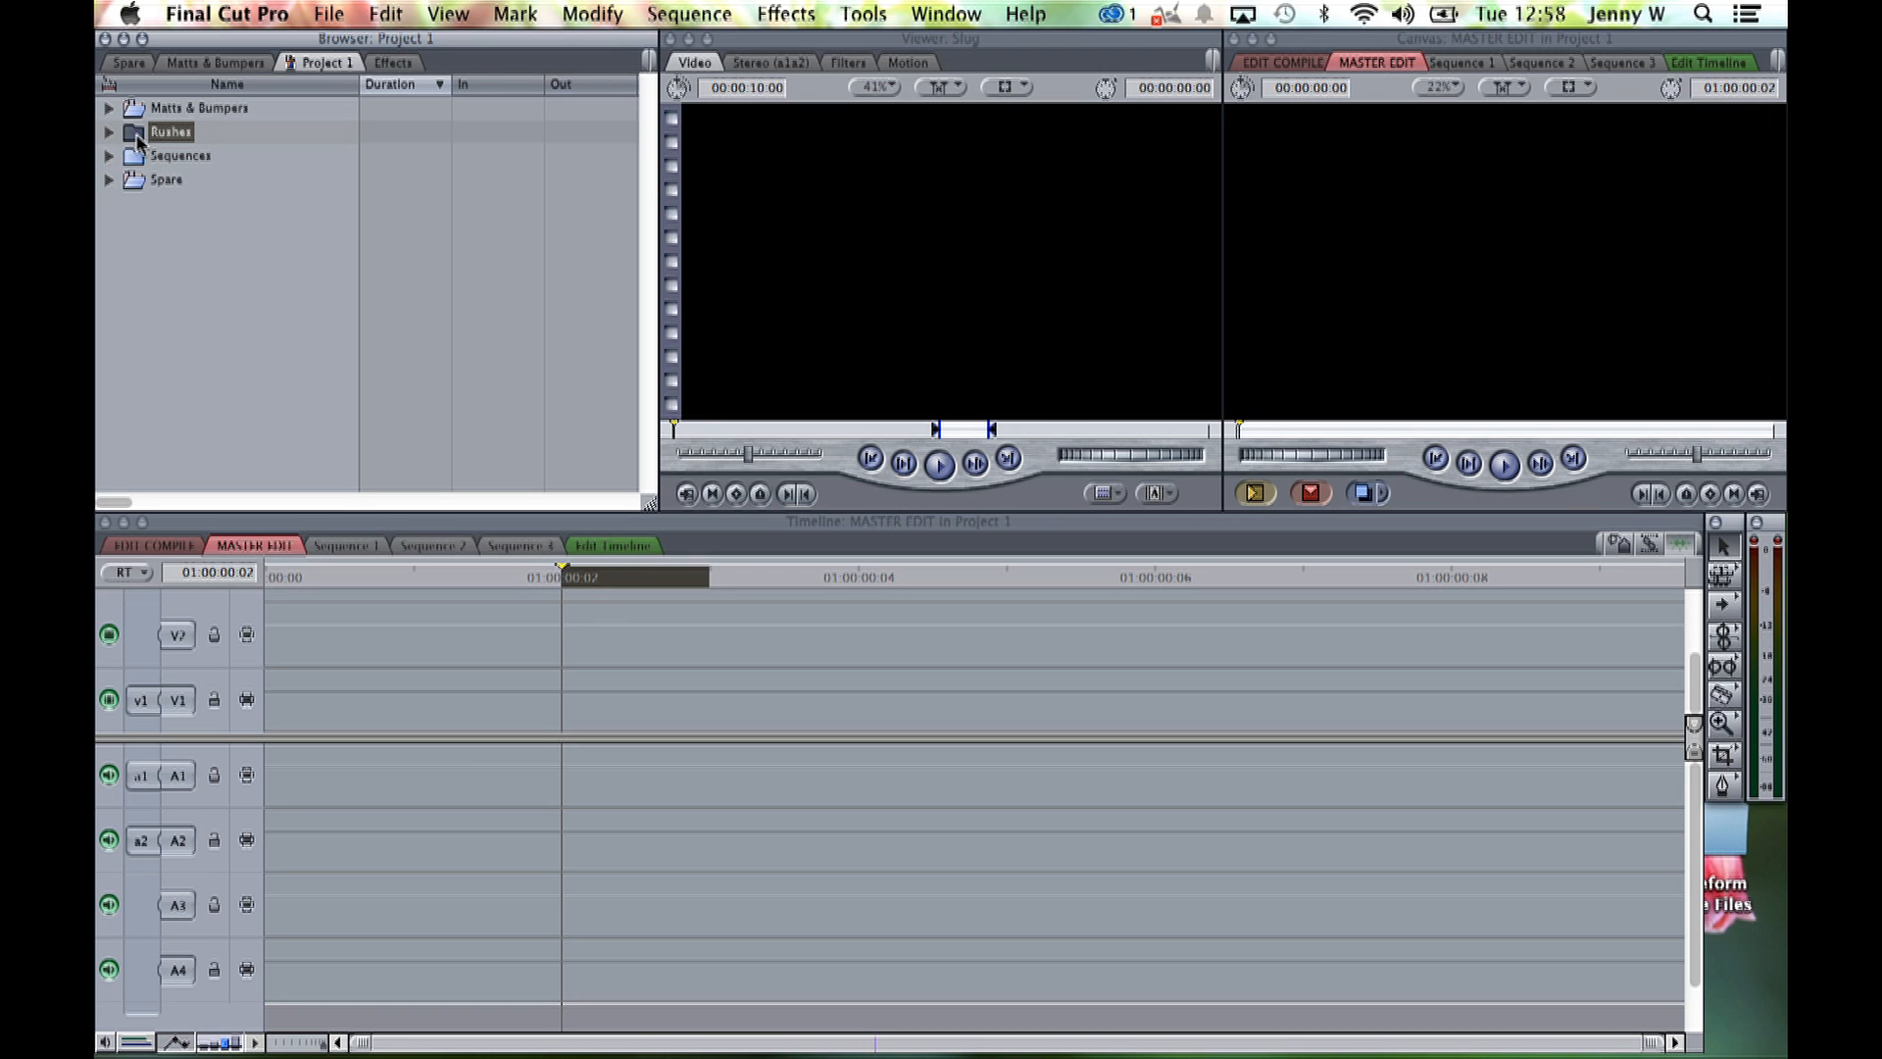
right_click(138, 140)
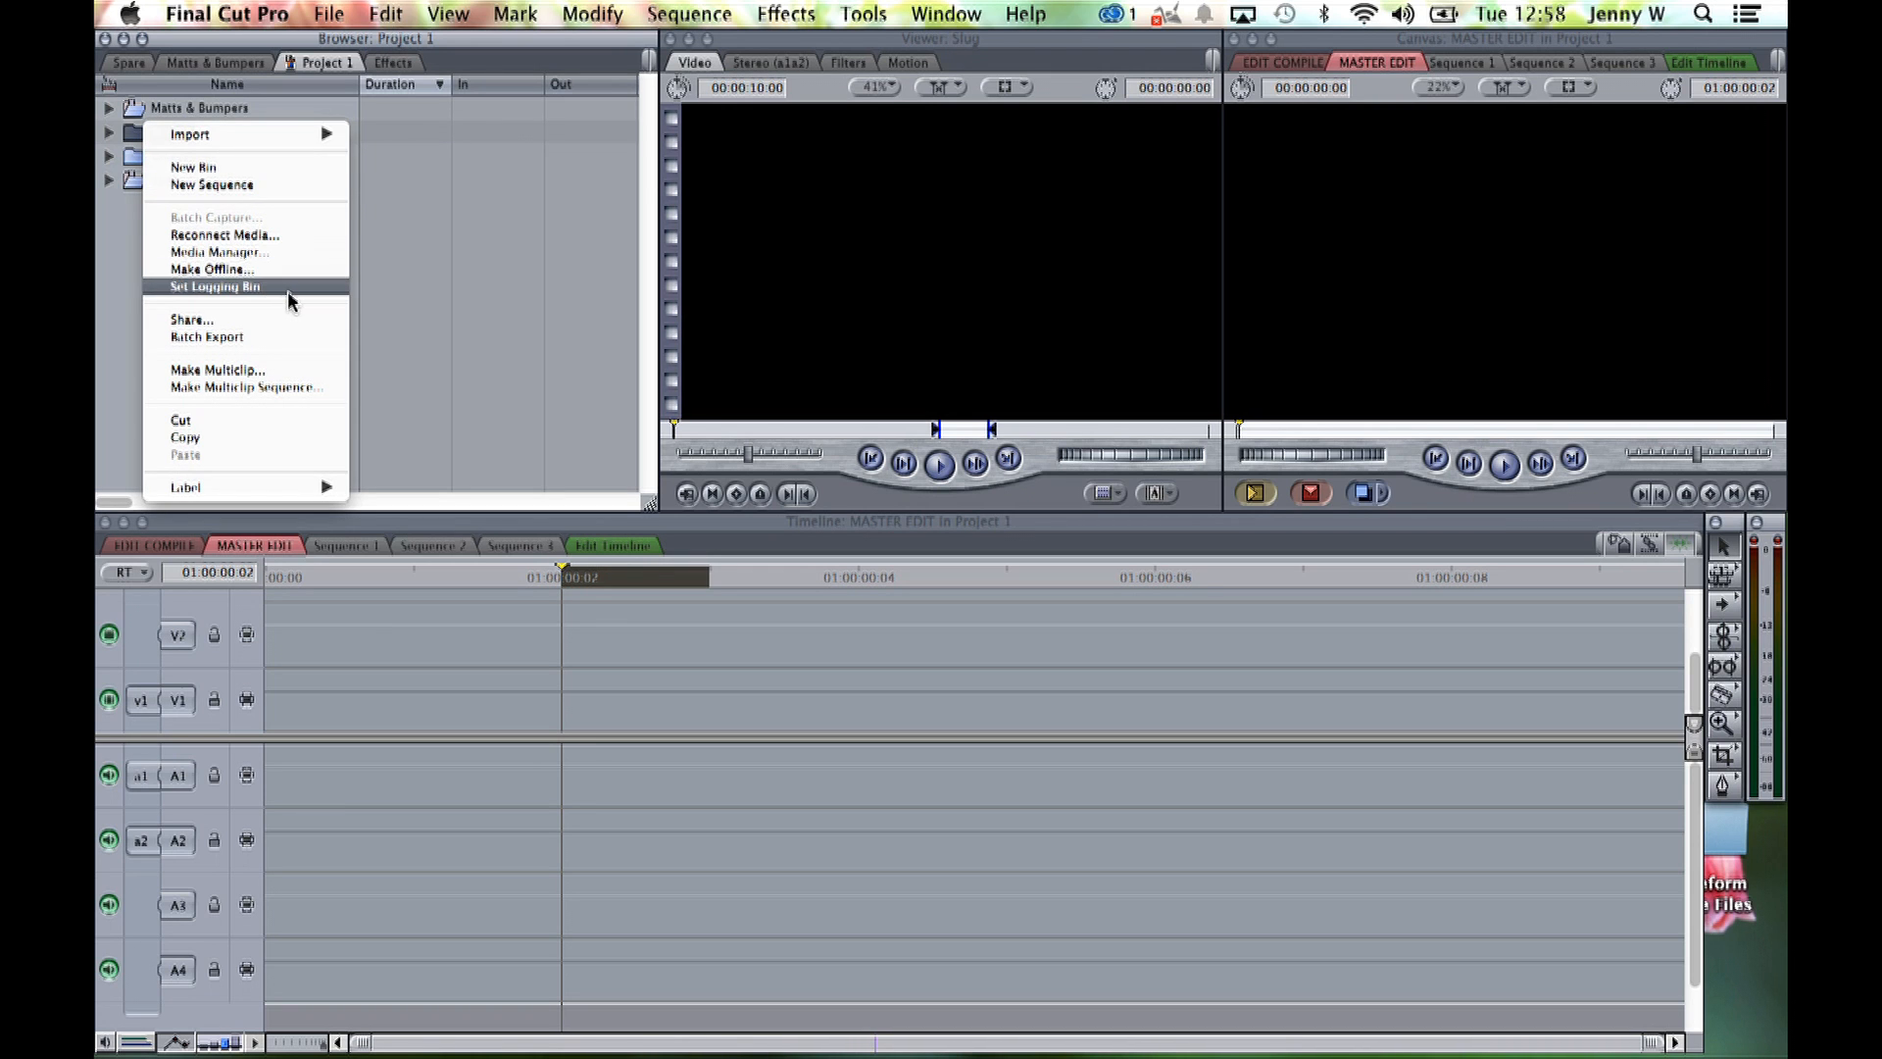
click(289, 292)
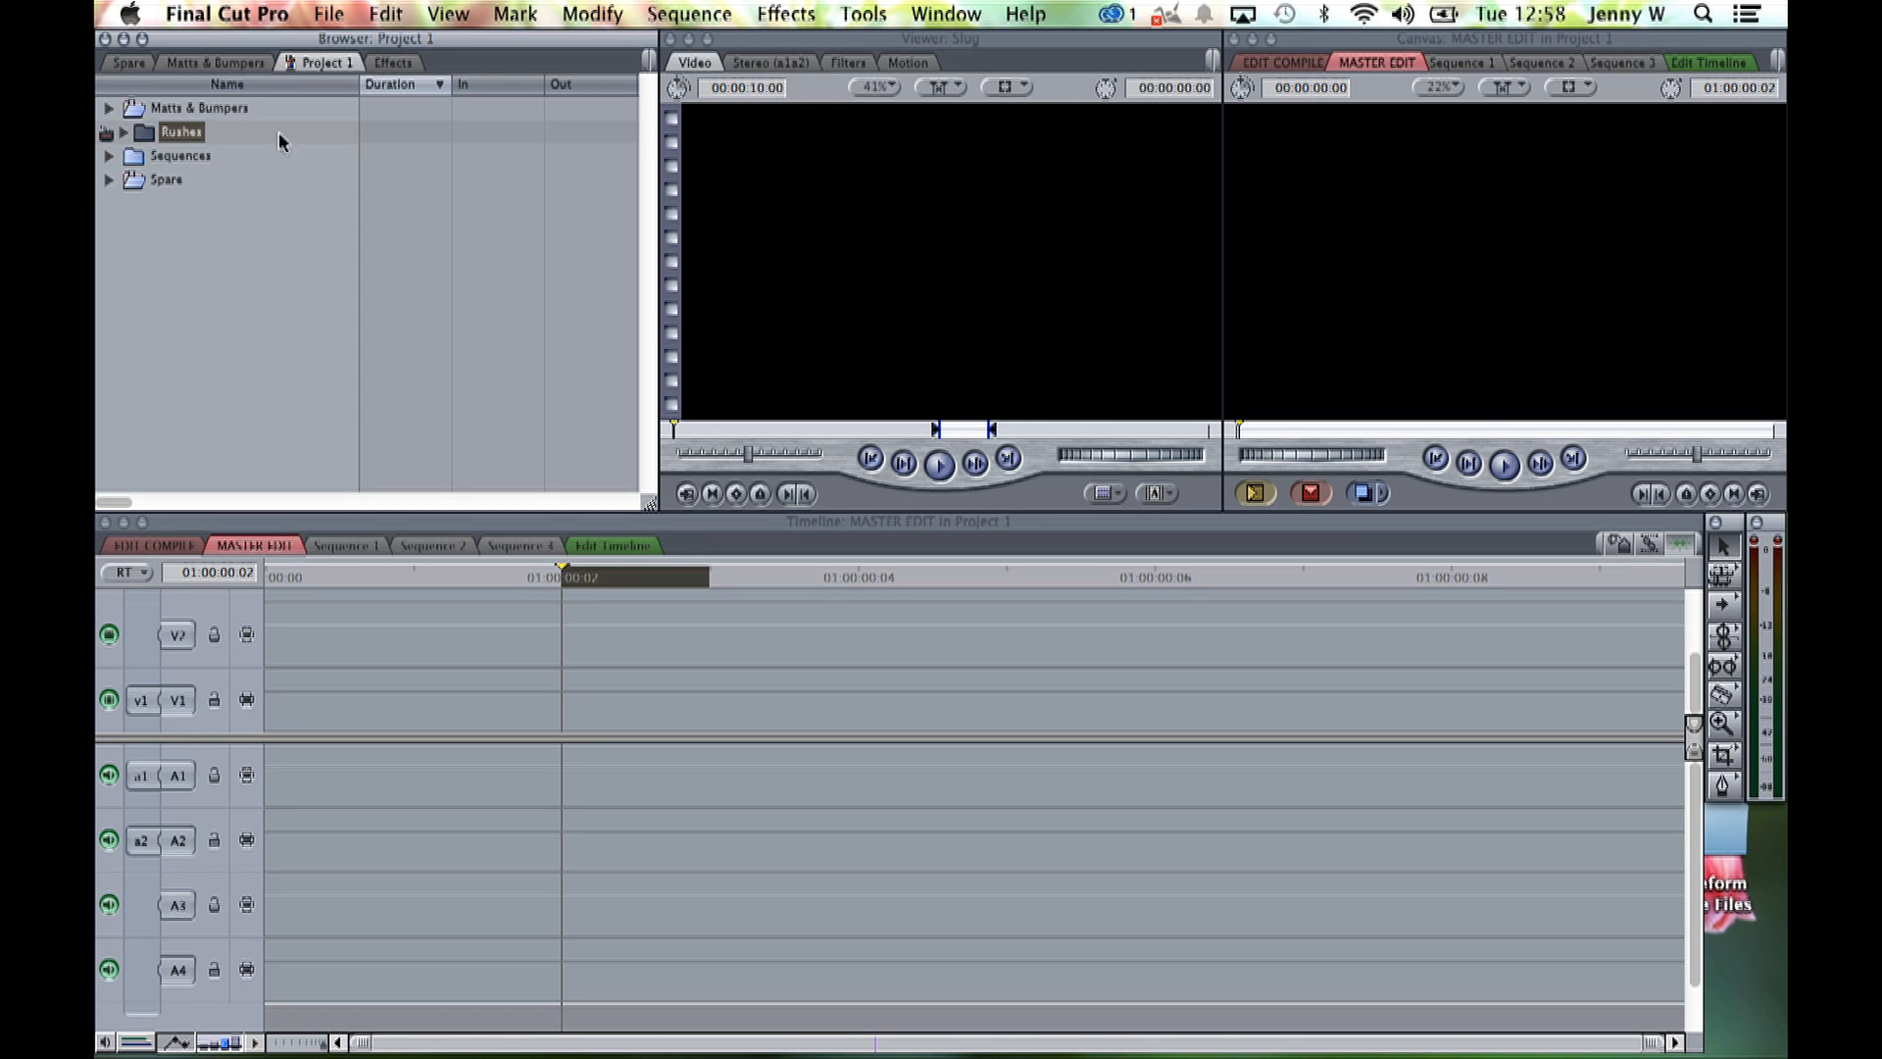
Open Log and Transfer and add Clip #51 to the transfer queue
click(328, 13)
click(404, 609)
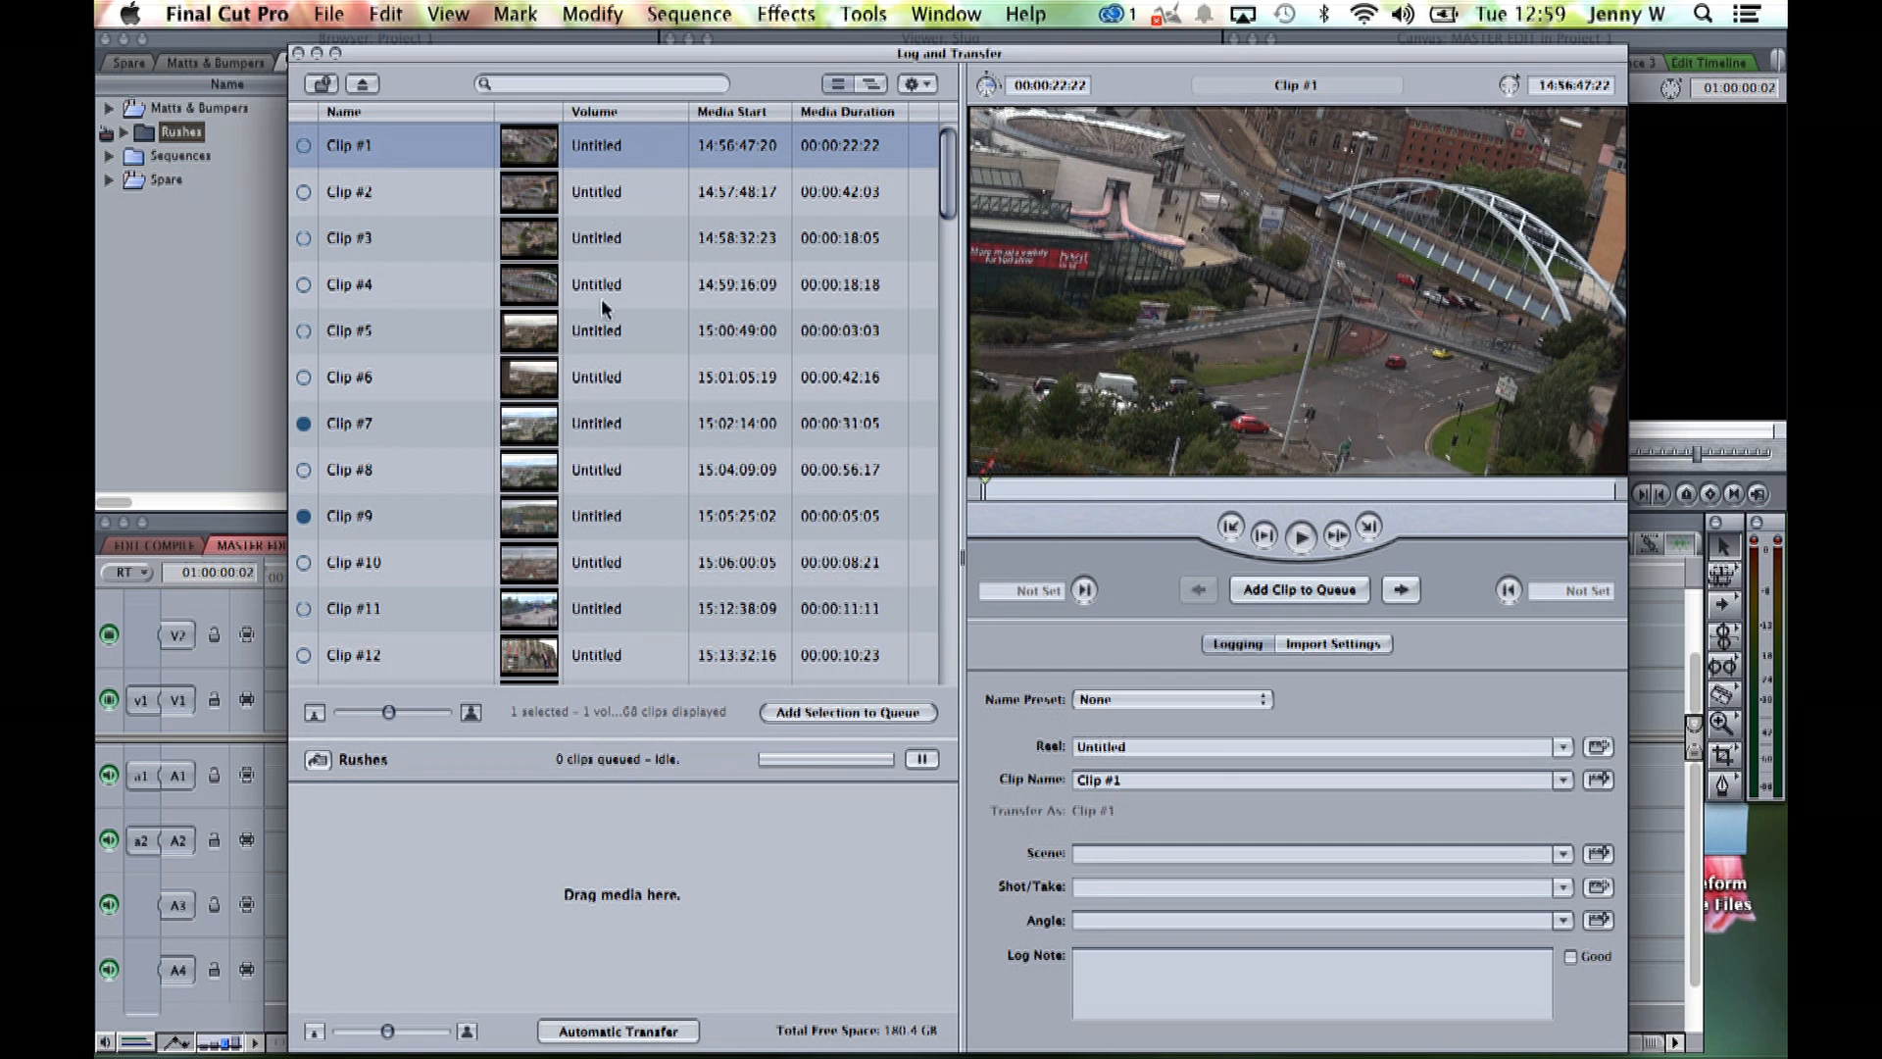
scroll(598, 186, down, 10)
scroll(605, 180, down, 9)
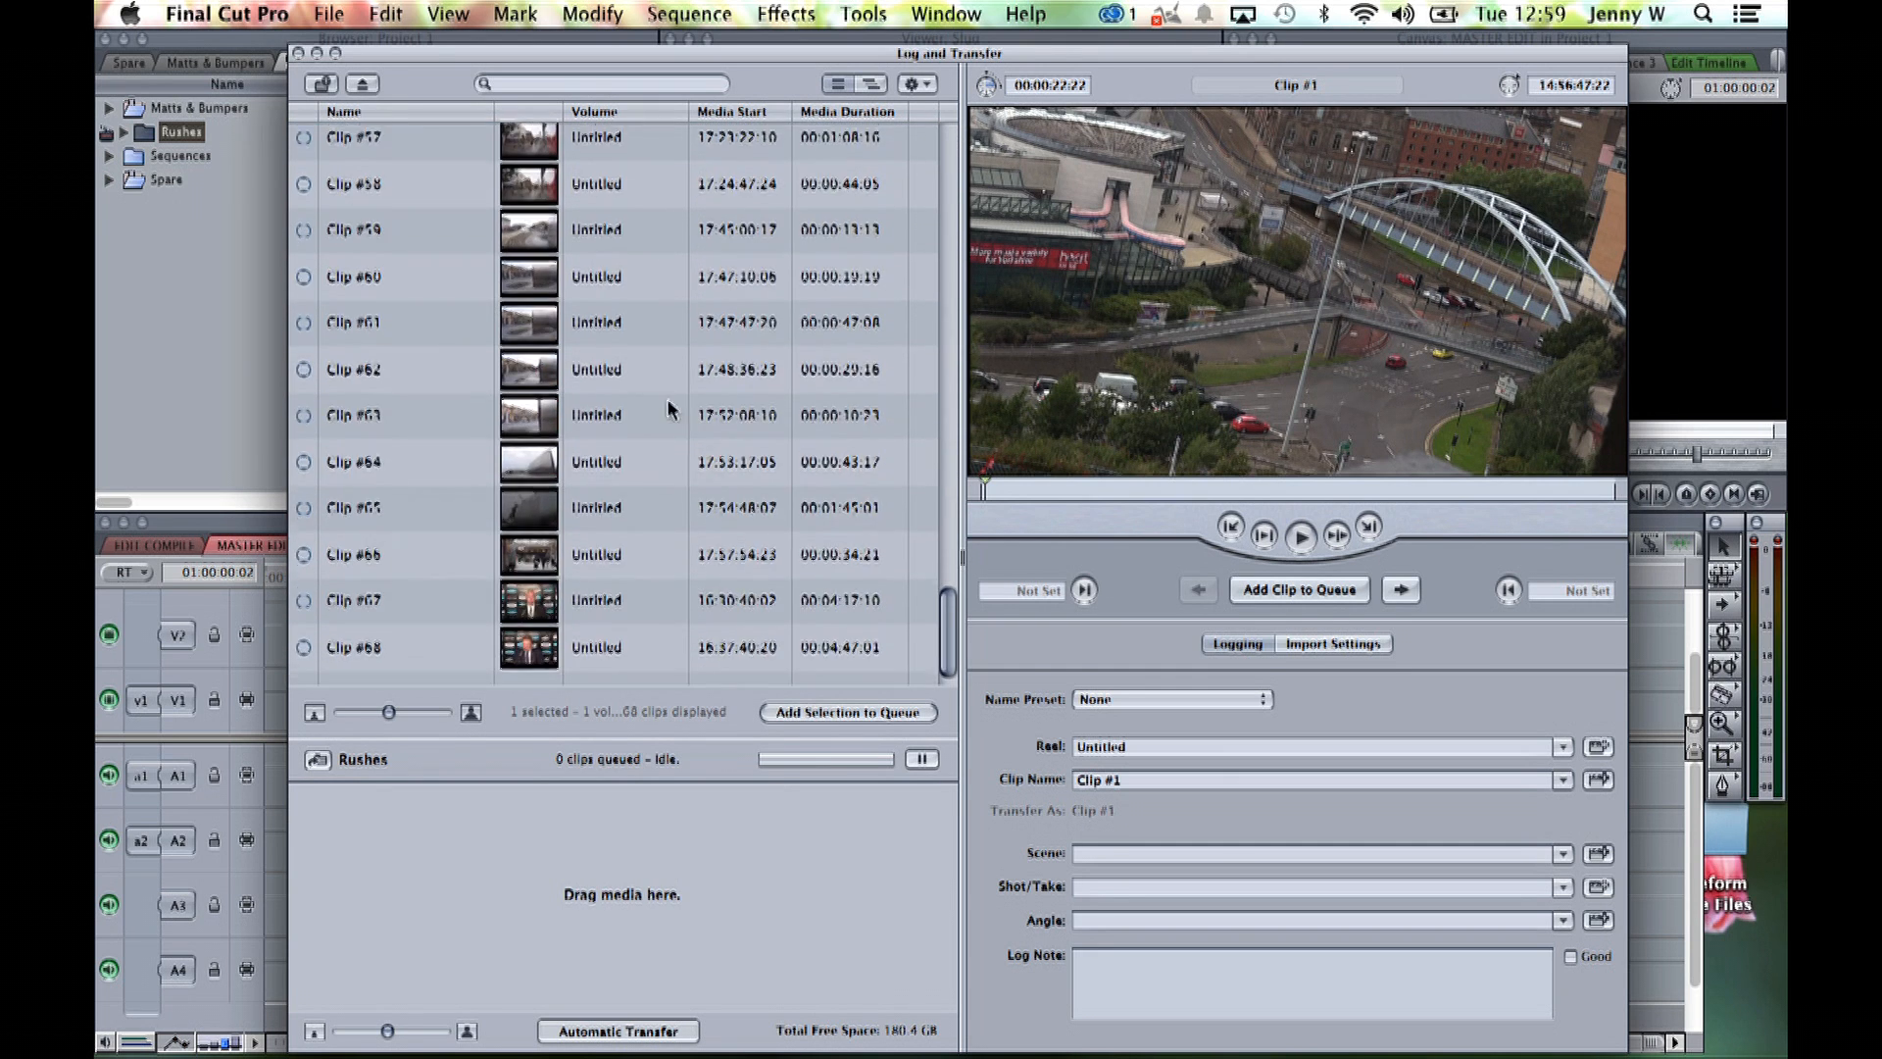
scroll(640, 468, down, 3)
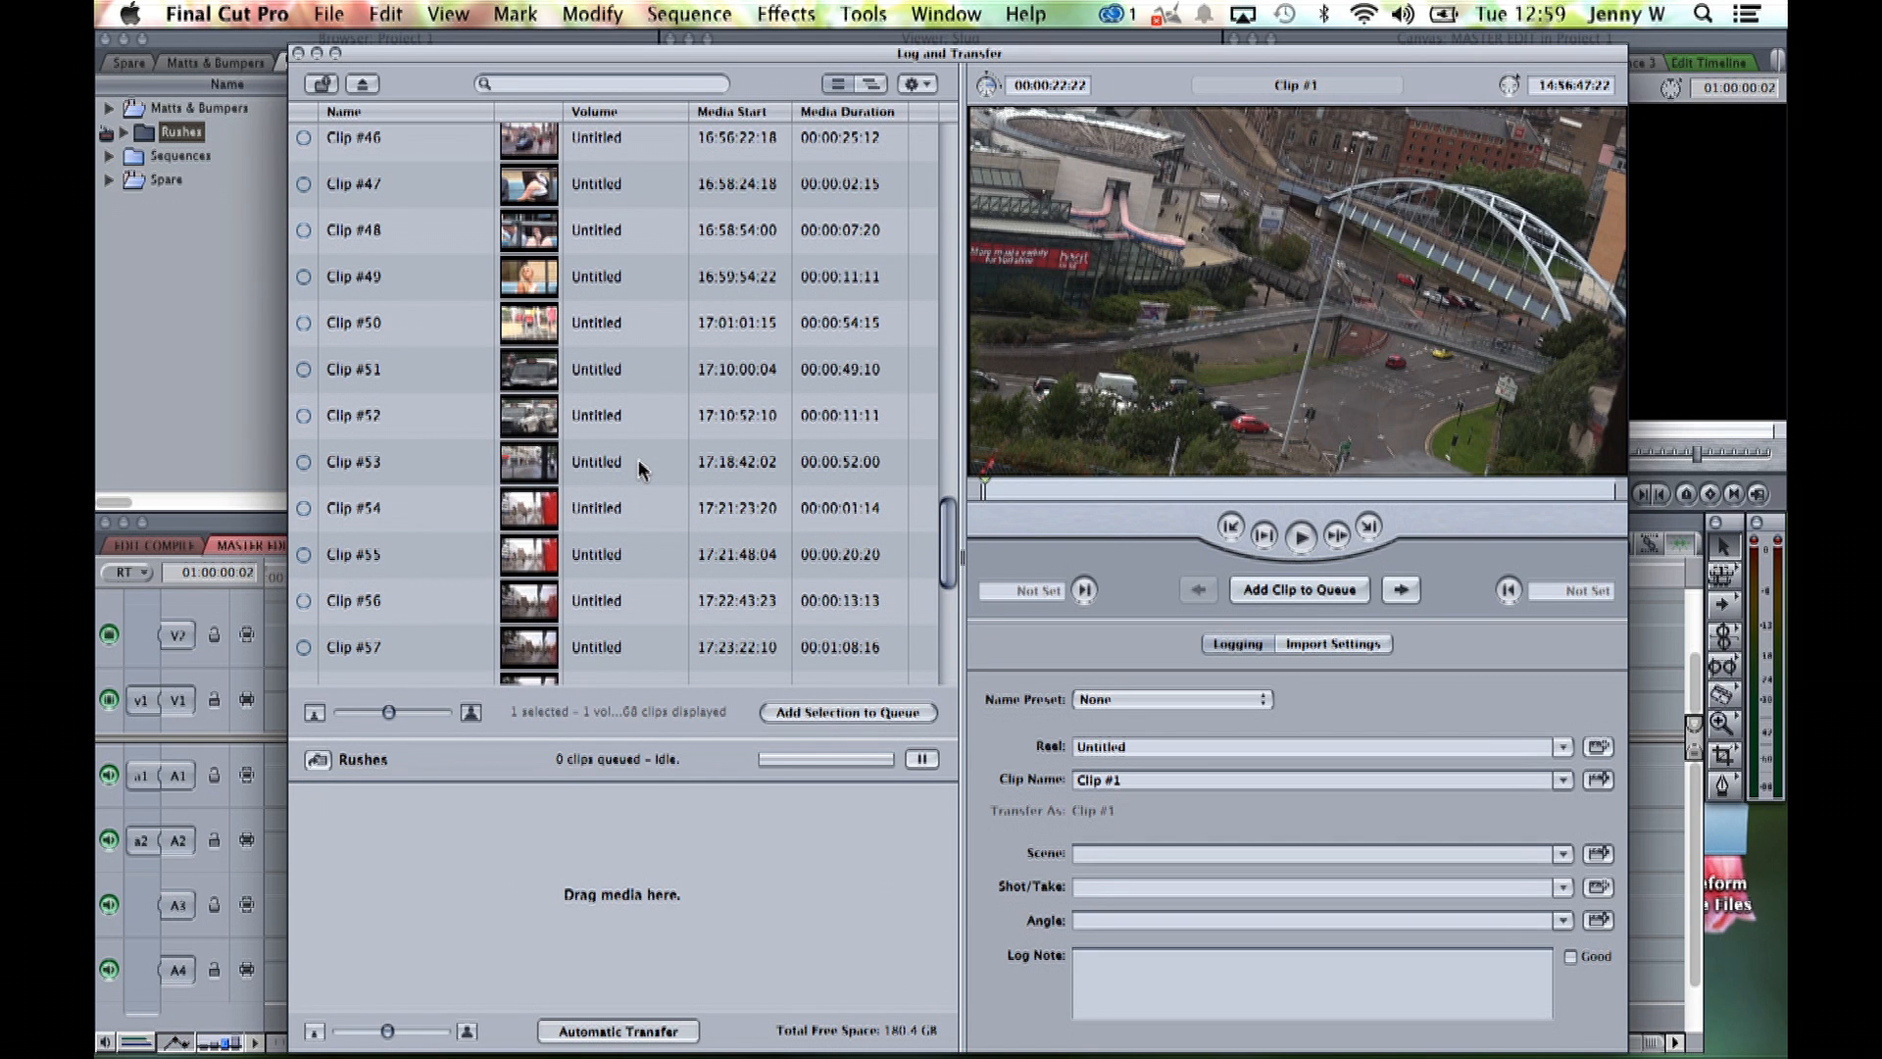
click(453, 372)
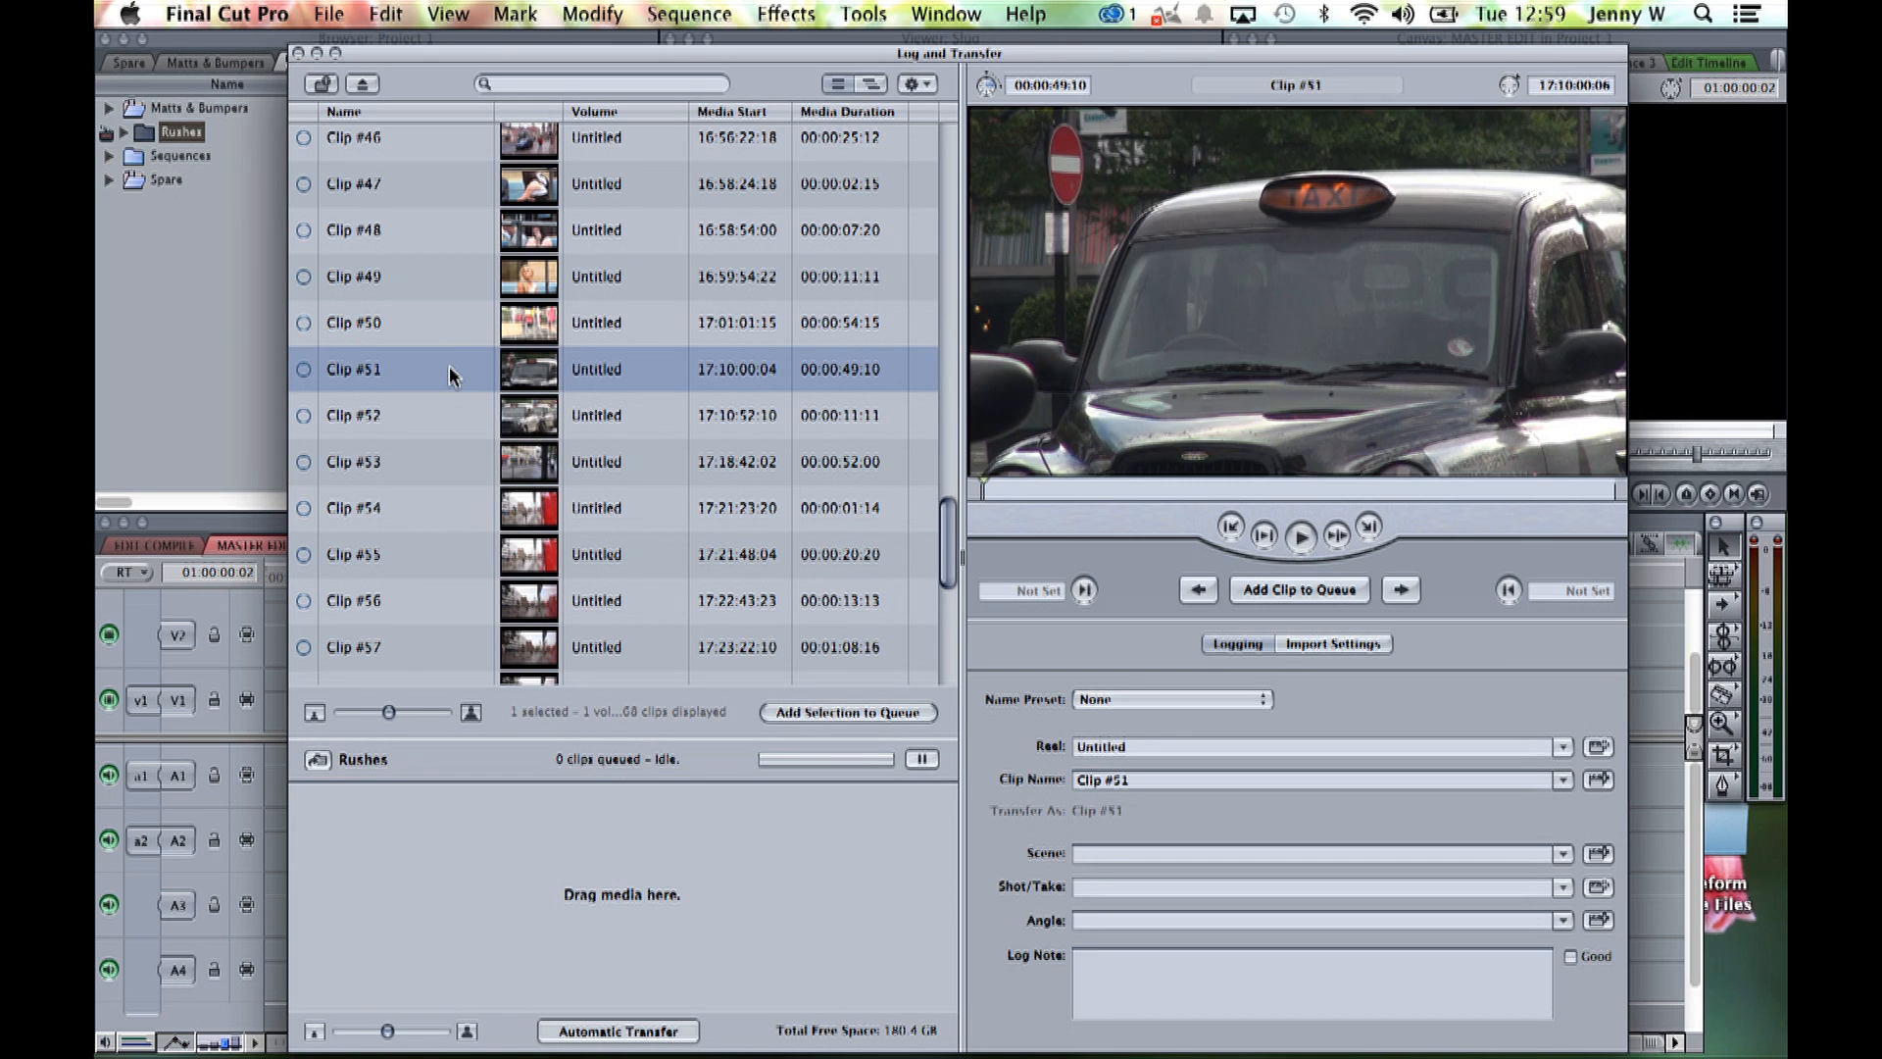
drag(451, 375, 573, 892)
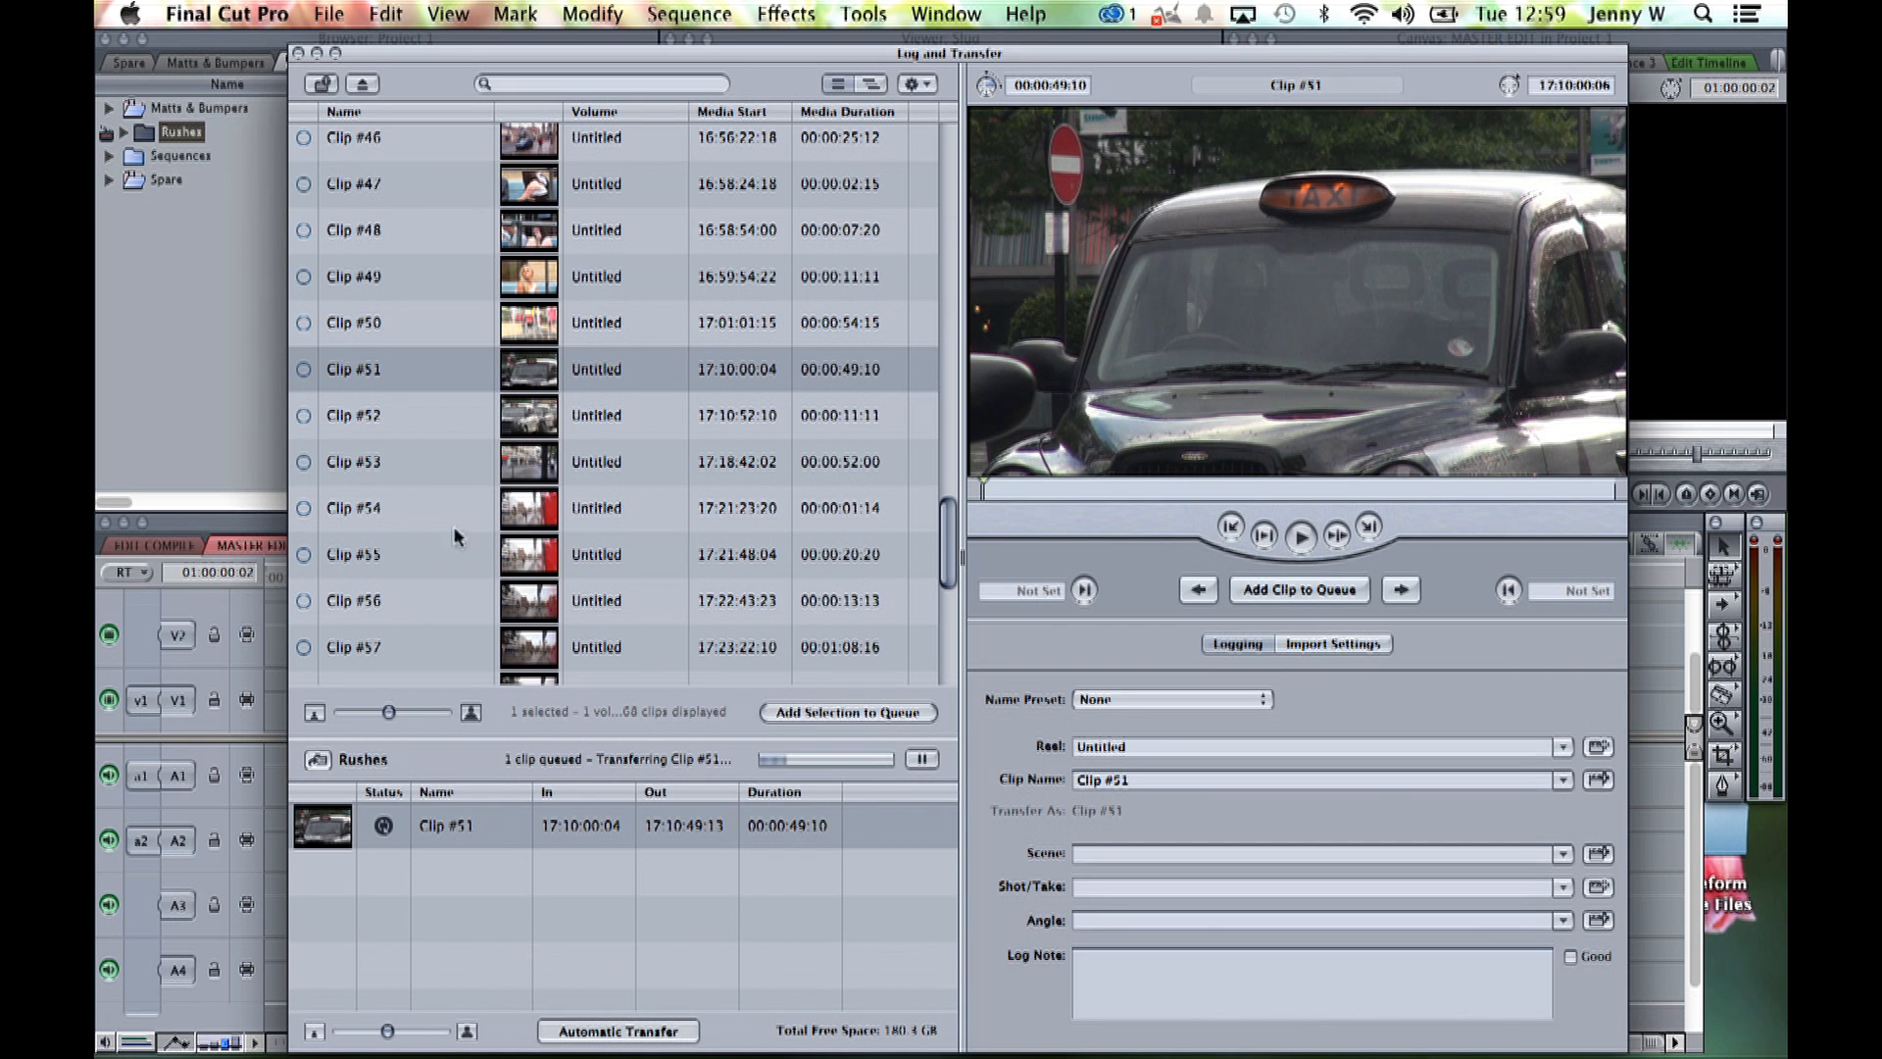
Select the range of clips from #47 to #56 and add them all to the transfer queue
click(461, 607)
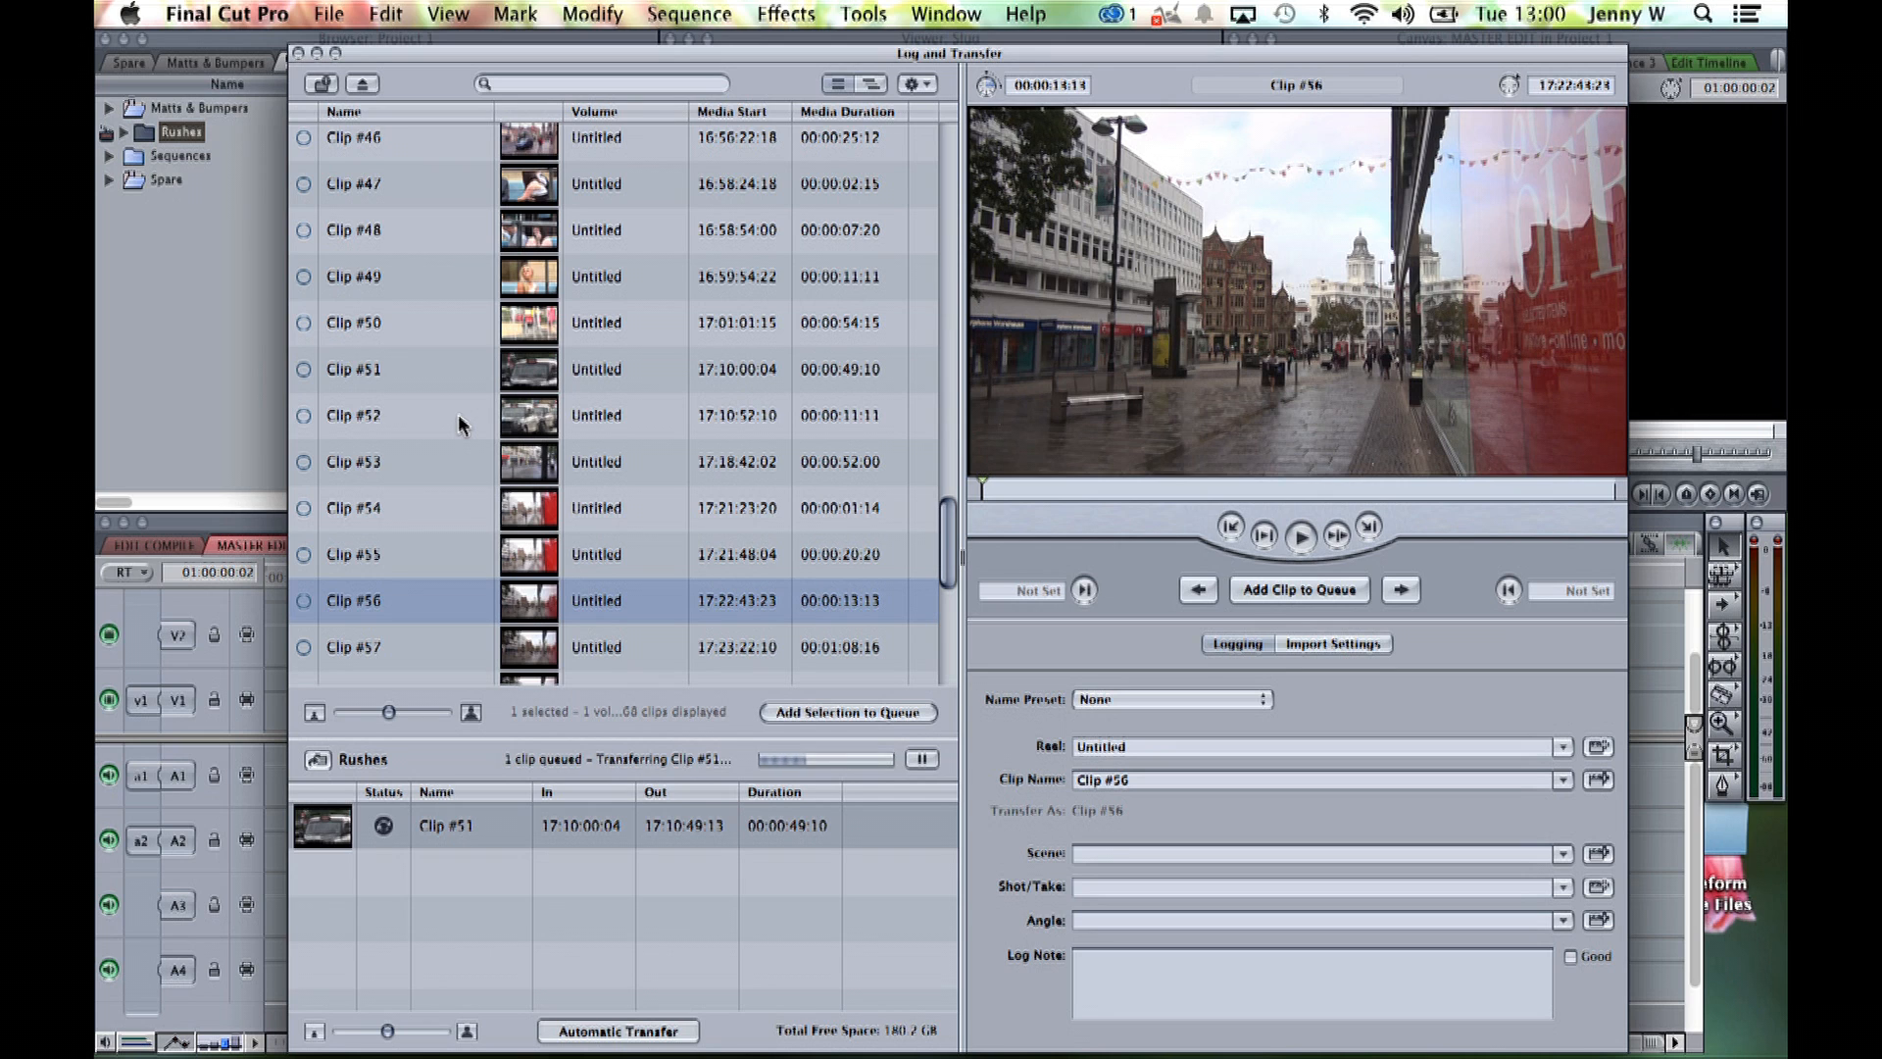
shift+click(461, 424)
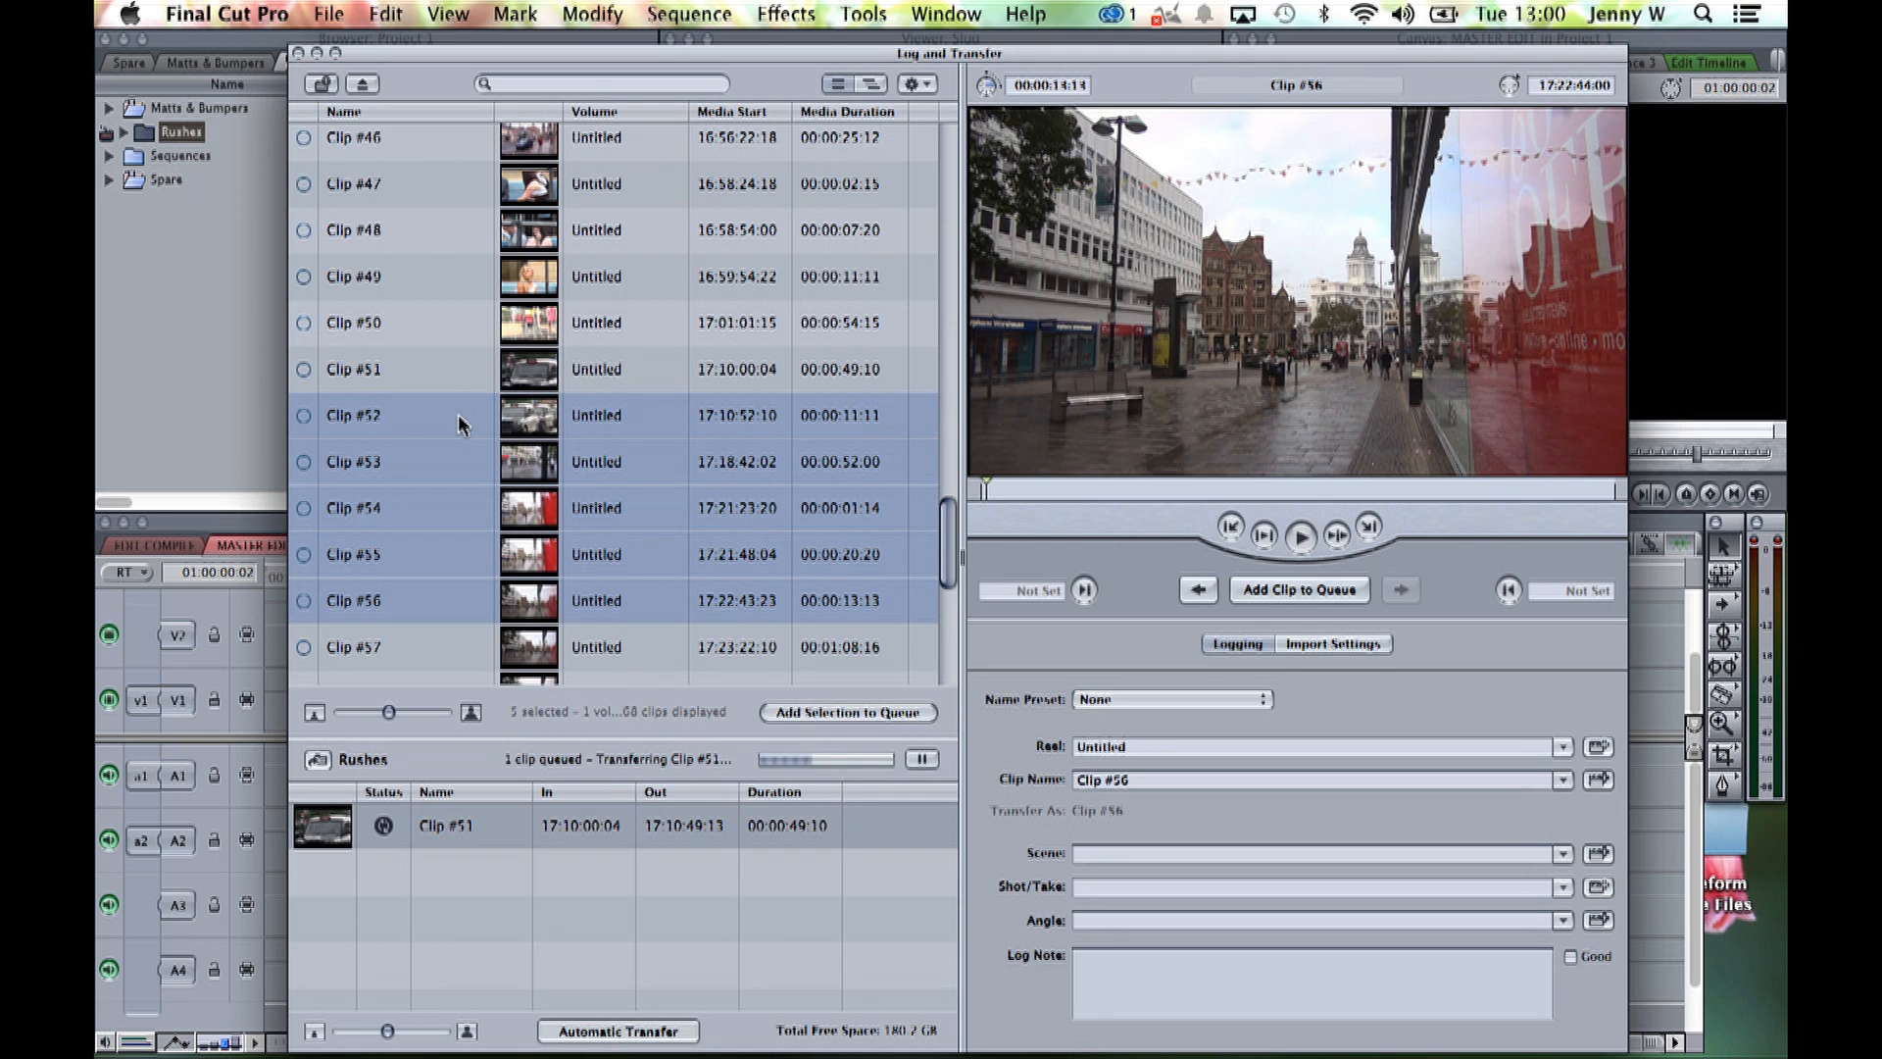
shift+click(431, 188)
drag(469, 394, 596, 963)
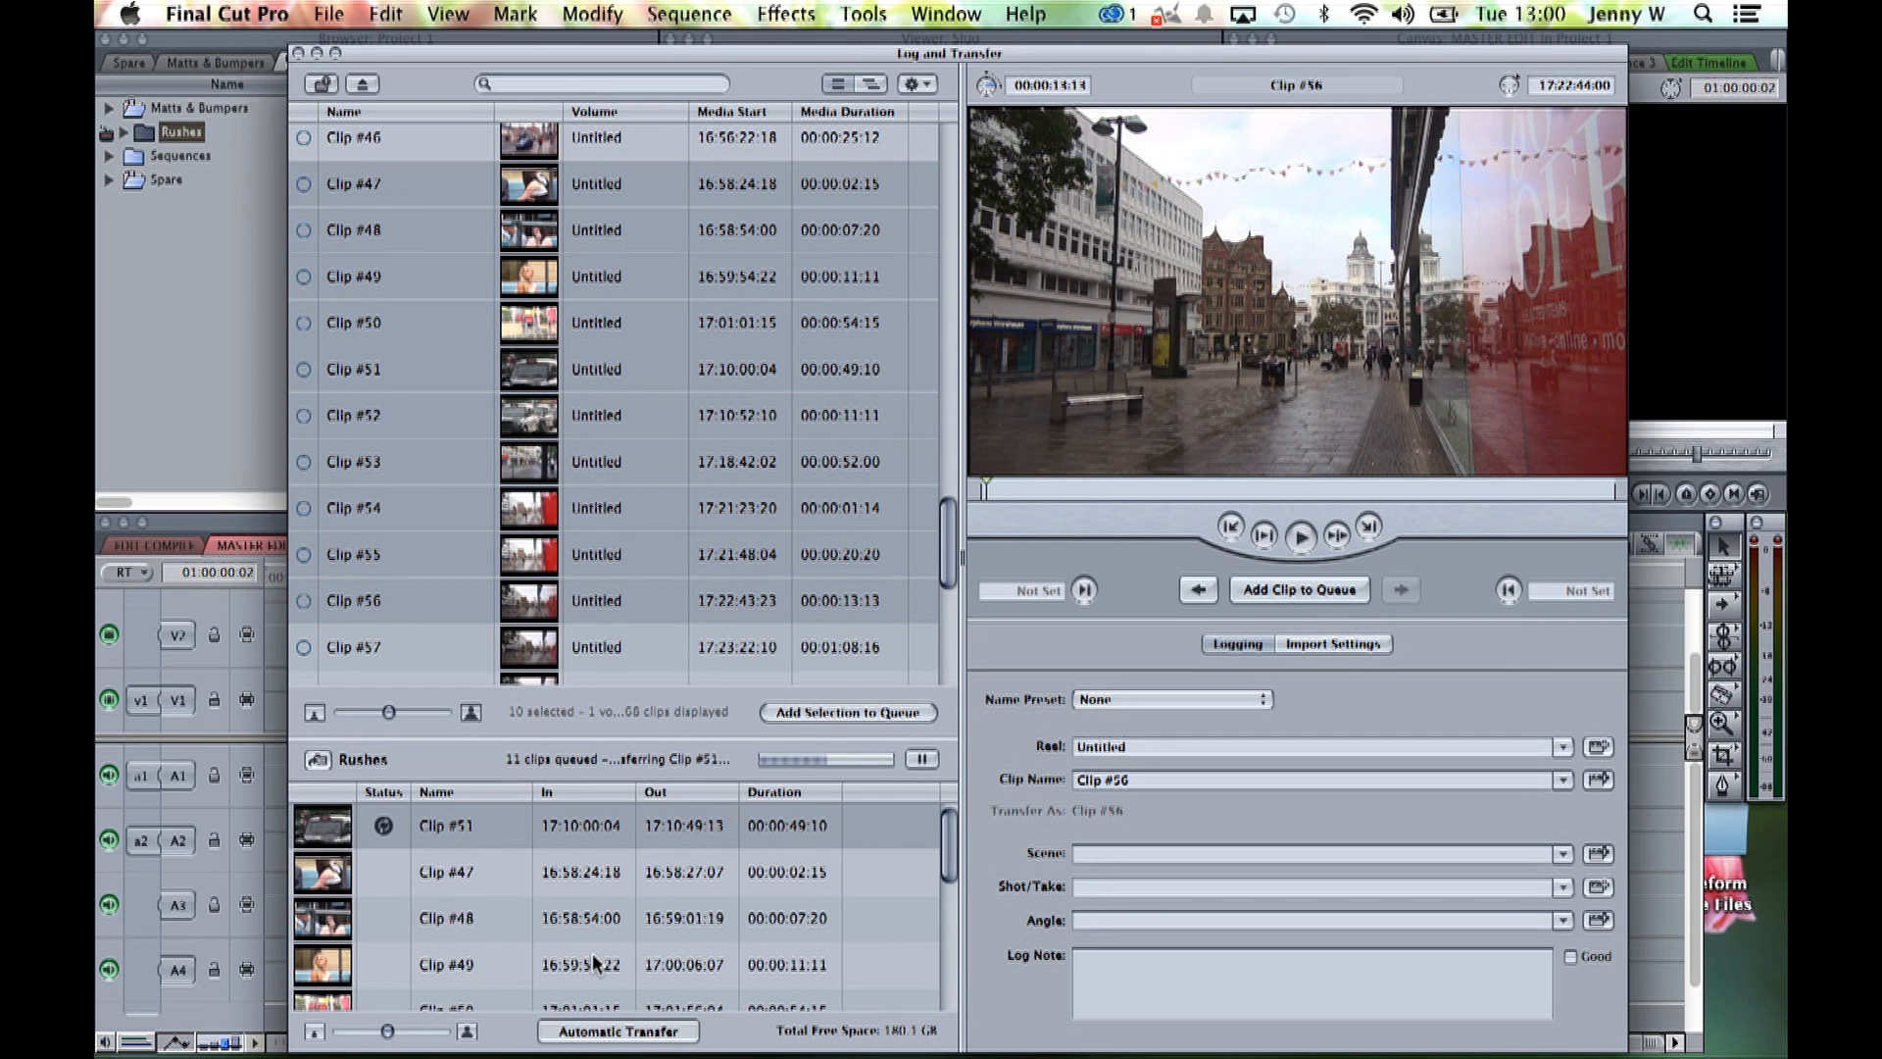
Select the non-adjacent clips #57, #48 and #46 together and add them to the transfer queue
click(431, 635)
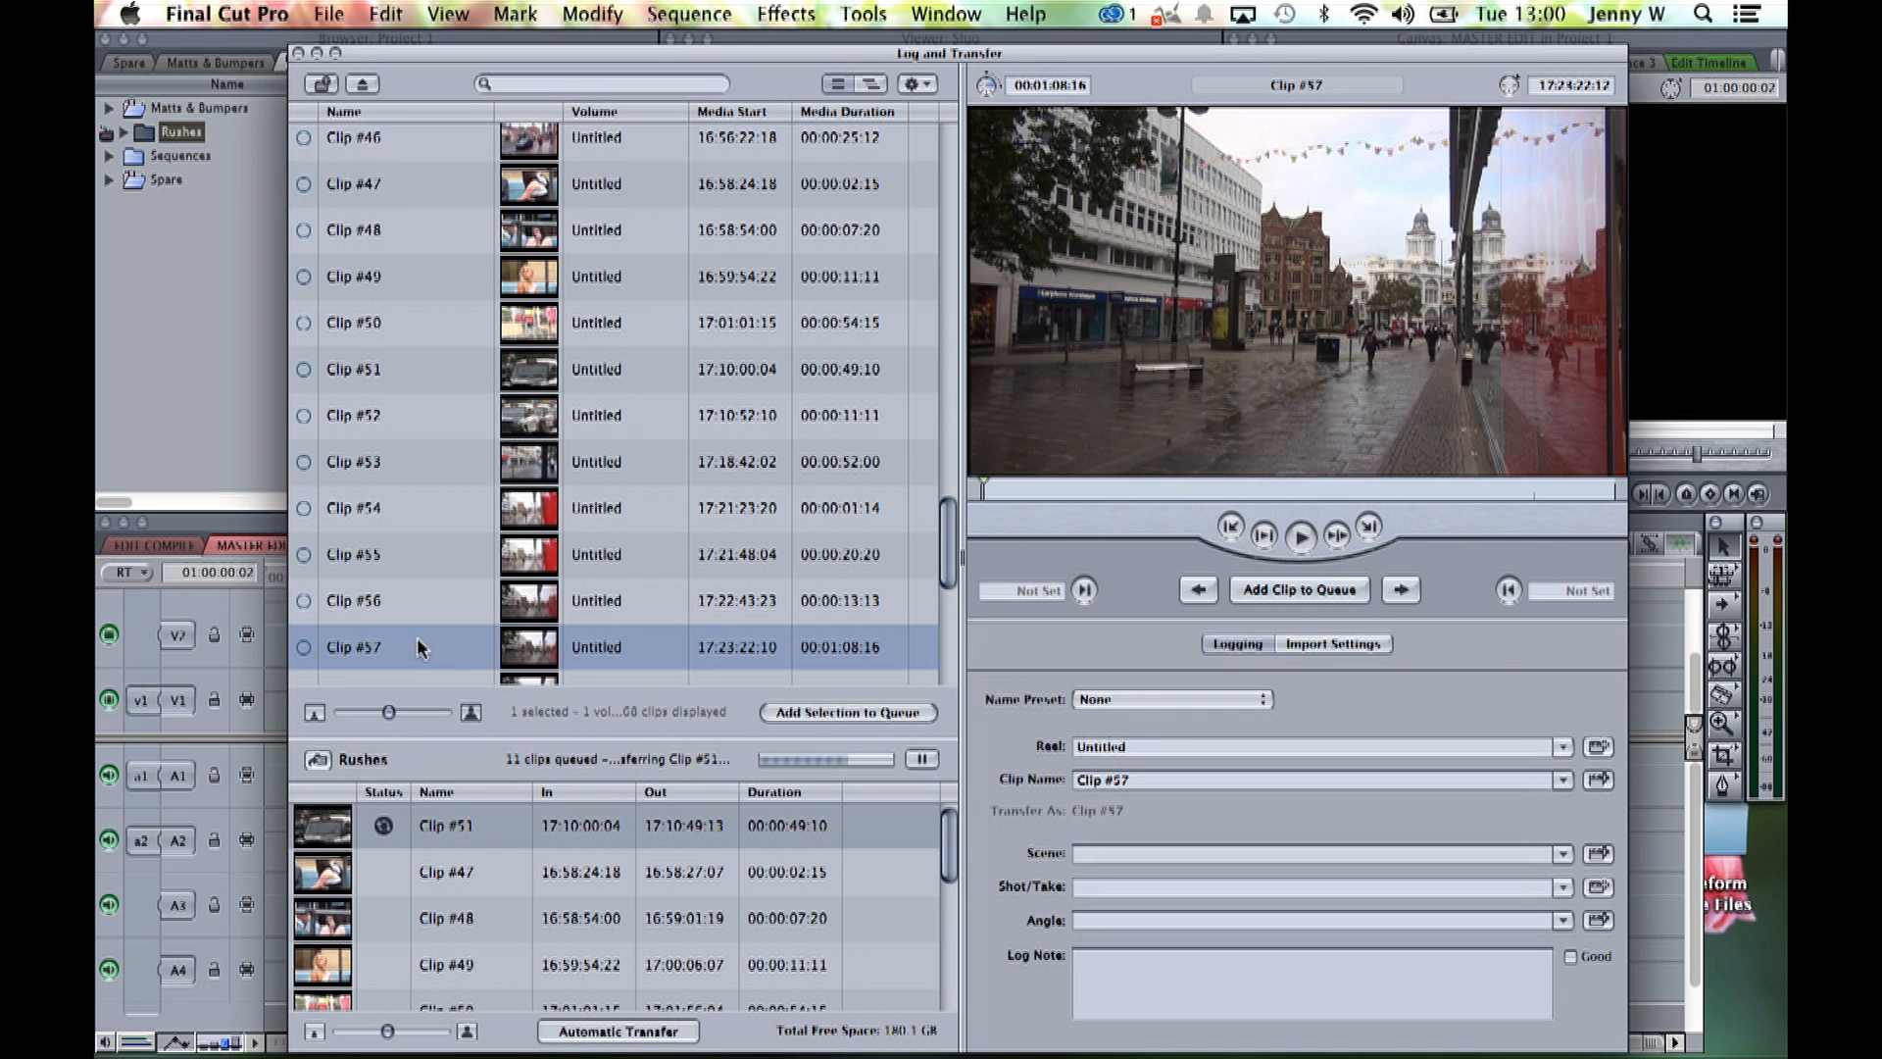
super+click(450, 222)
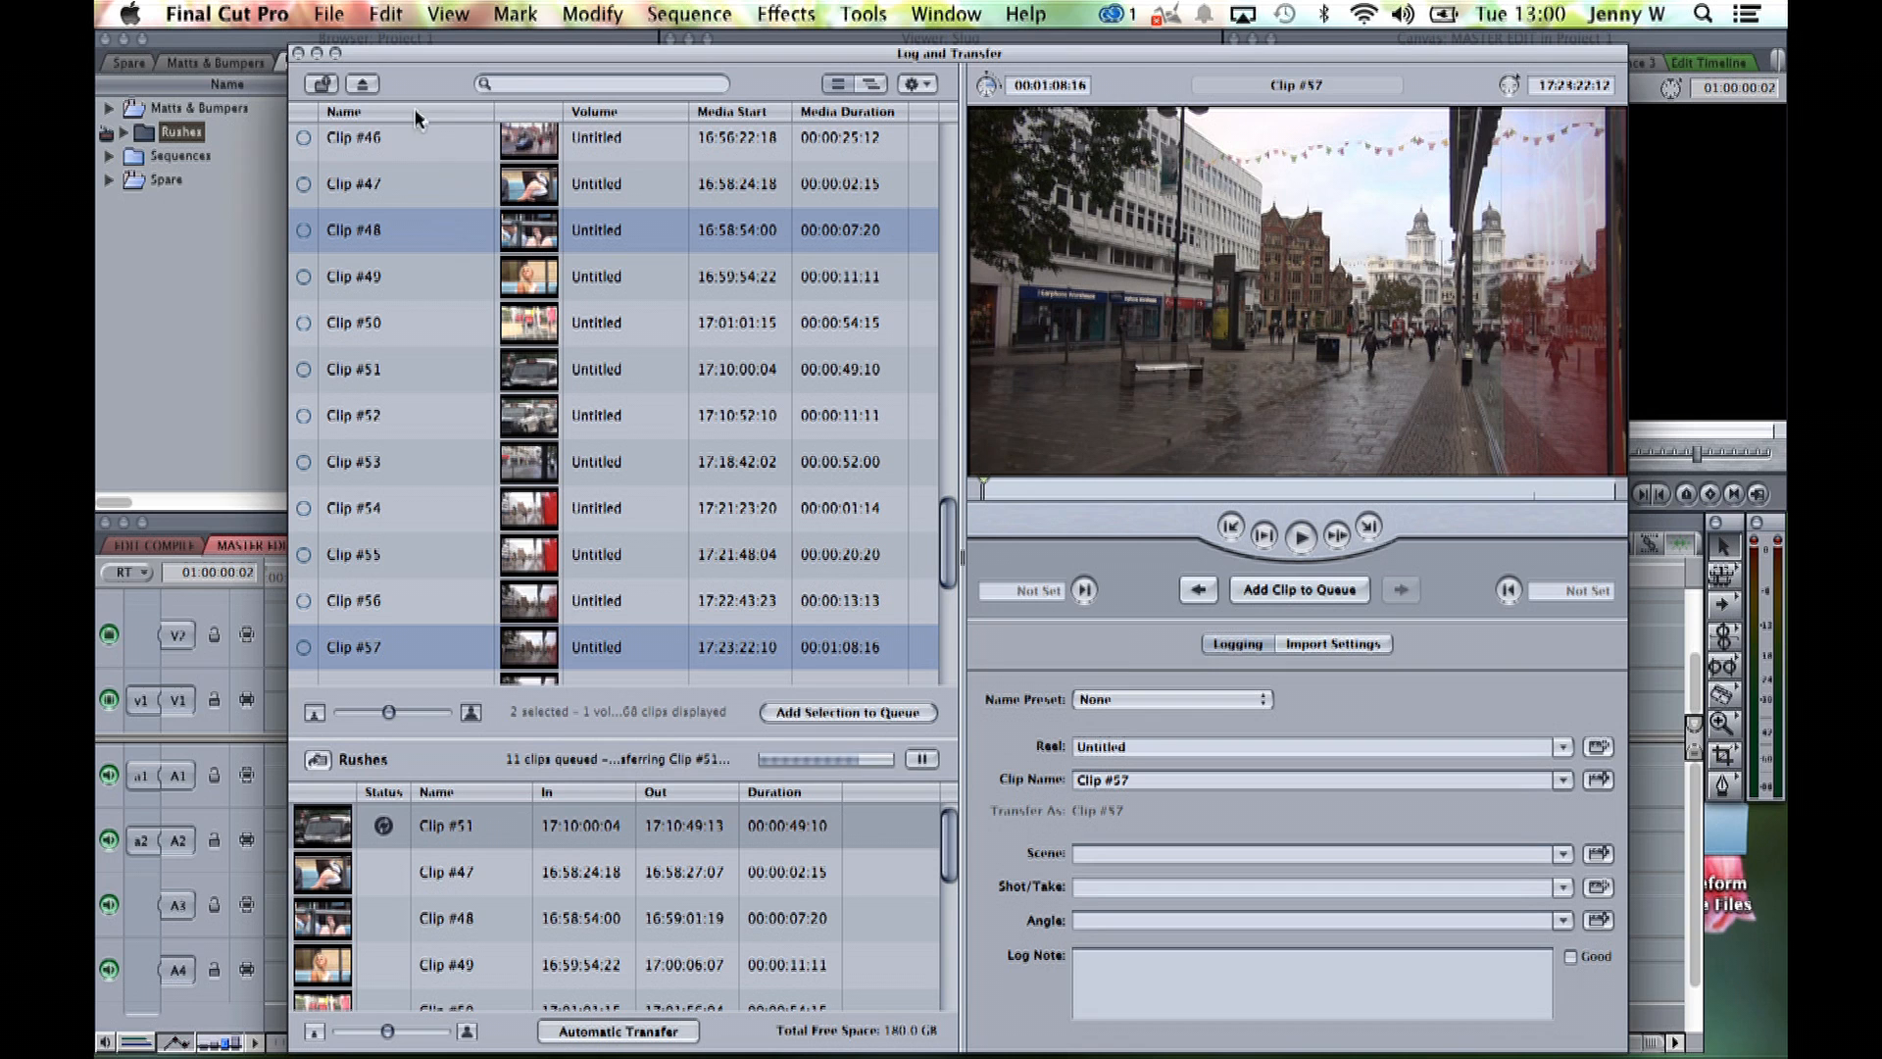
super+click(420, 142)
drag(490, 243, 628, 890)
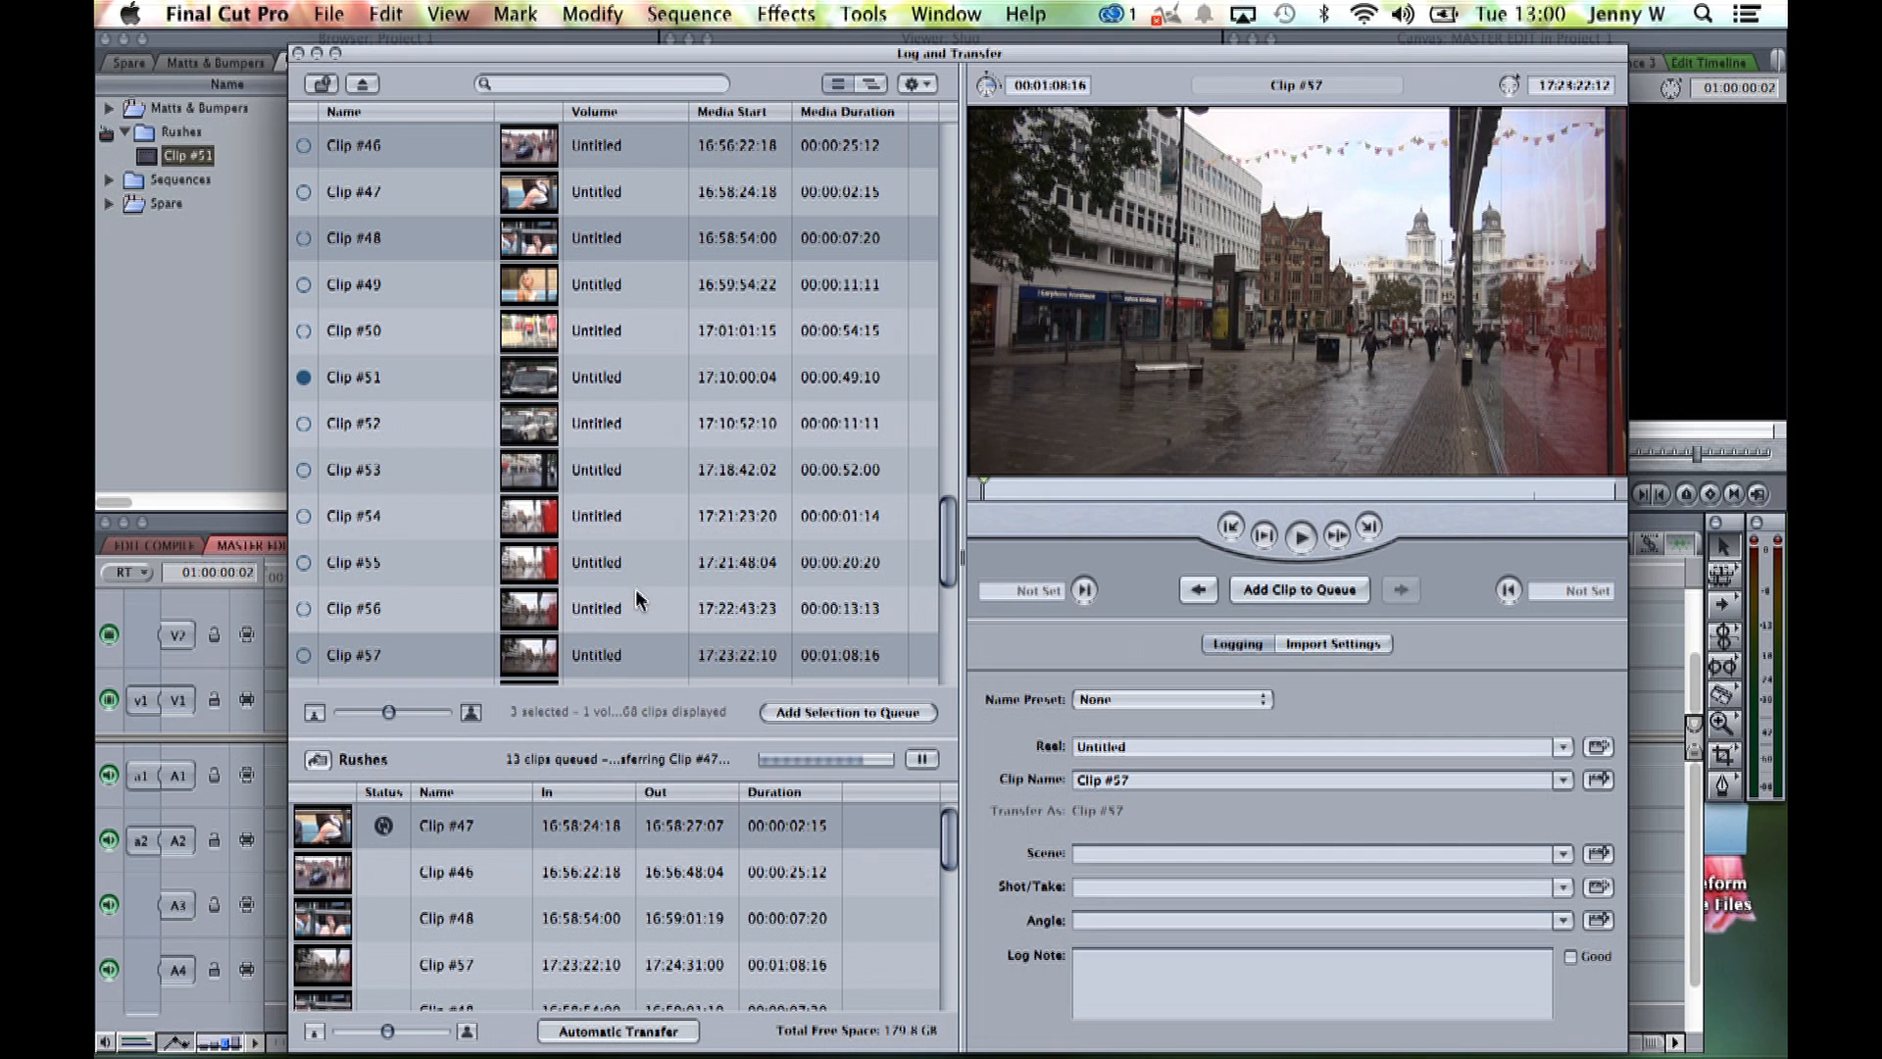
Mark a section of Clip #58 with an In point at 17:25:26:06 and an Out point at 17:25:29:19
scroll(619, 564, down, 4)
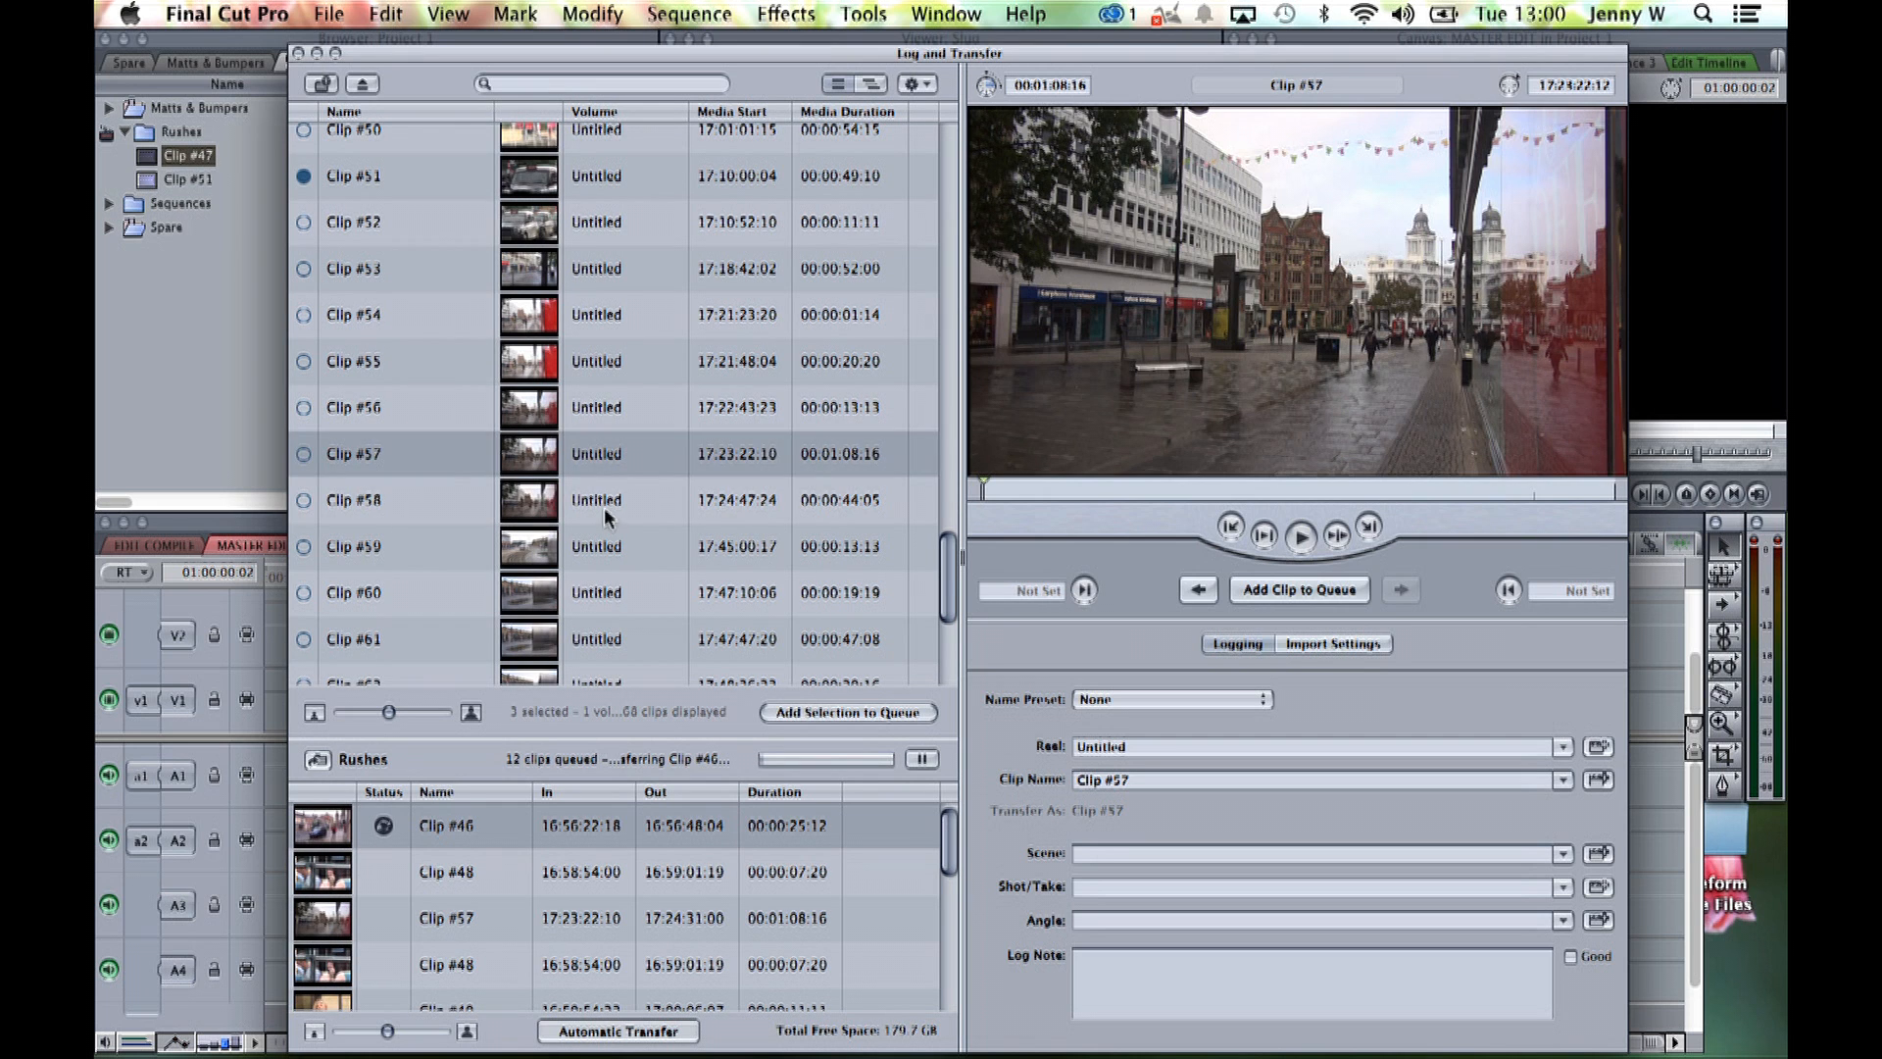
click(604, 508)
click(1432, 494)
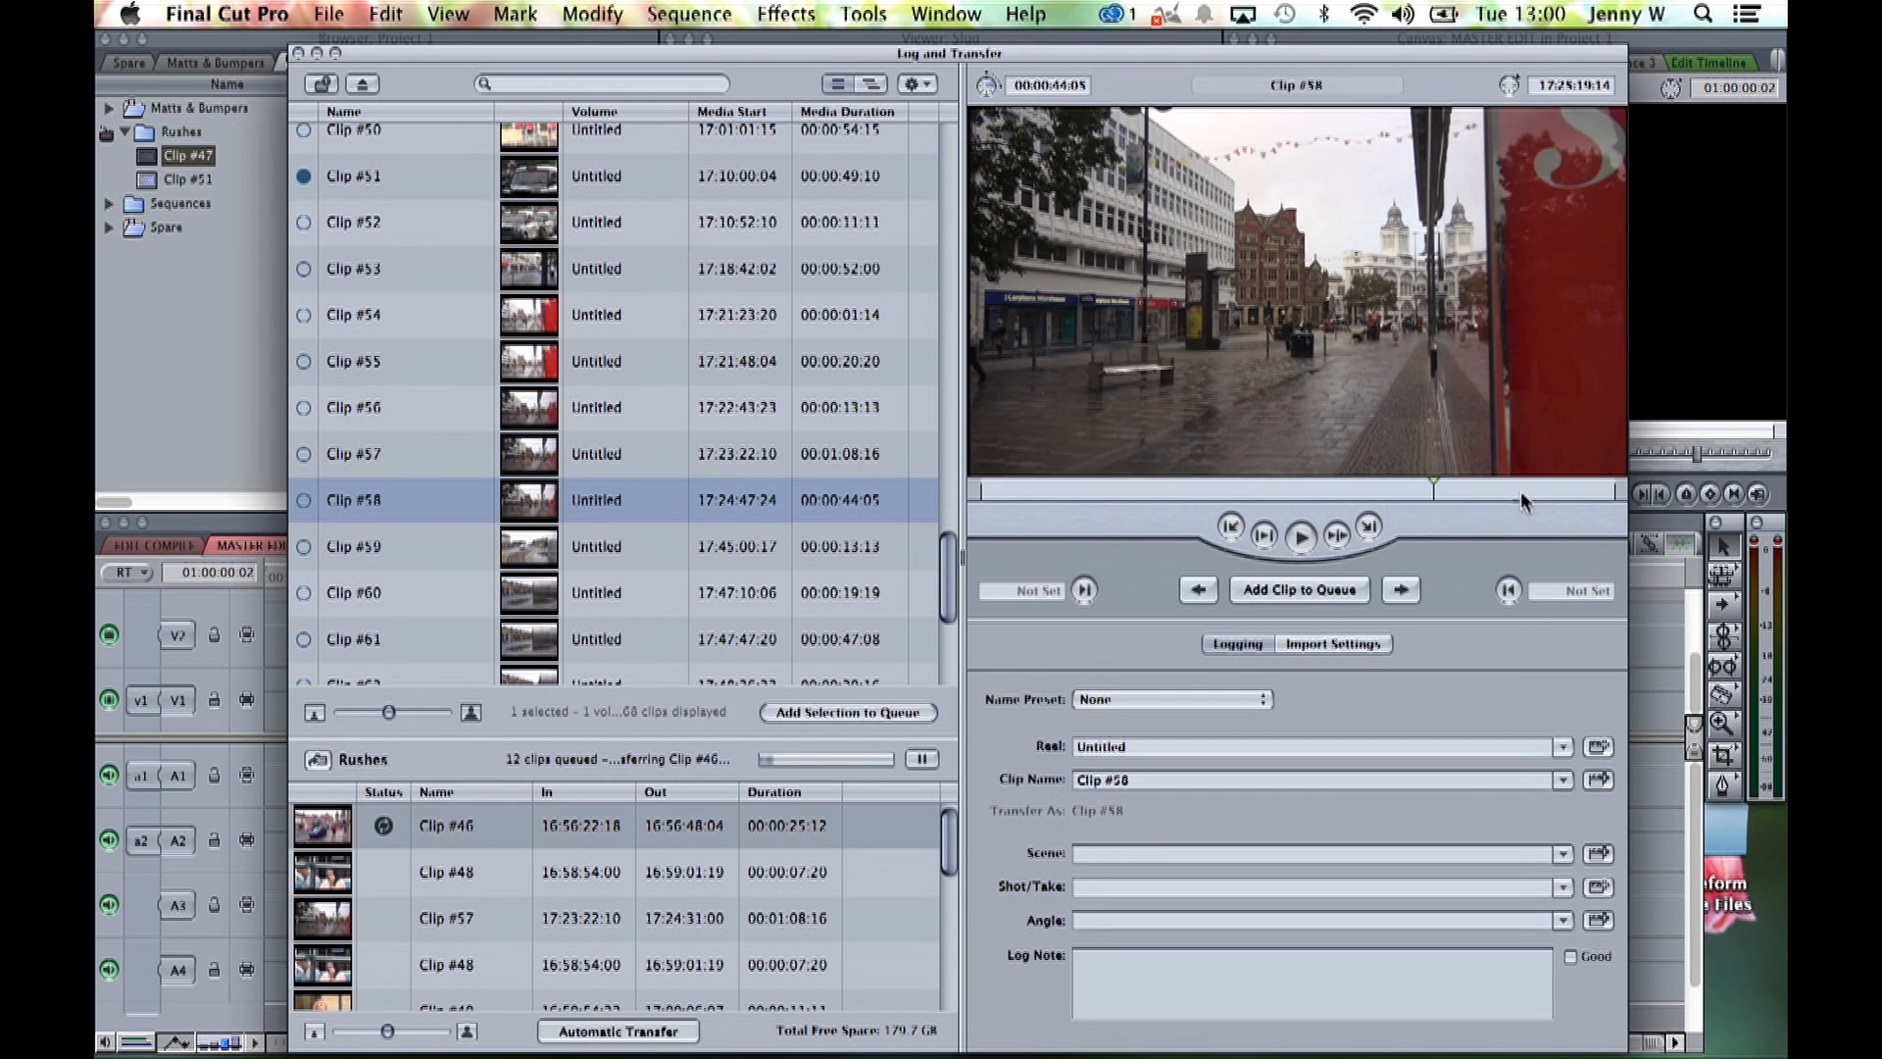
click(1140, 490)
drag(1290, 490, 1530, 483)
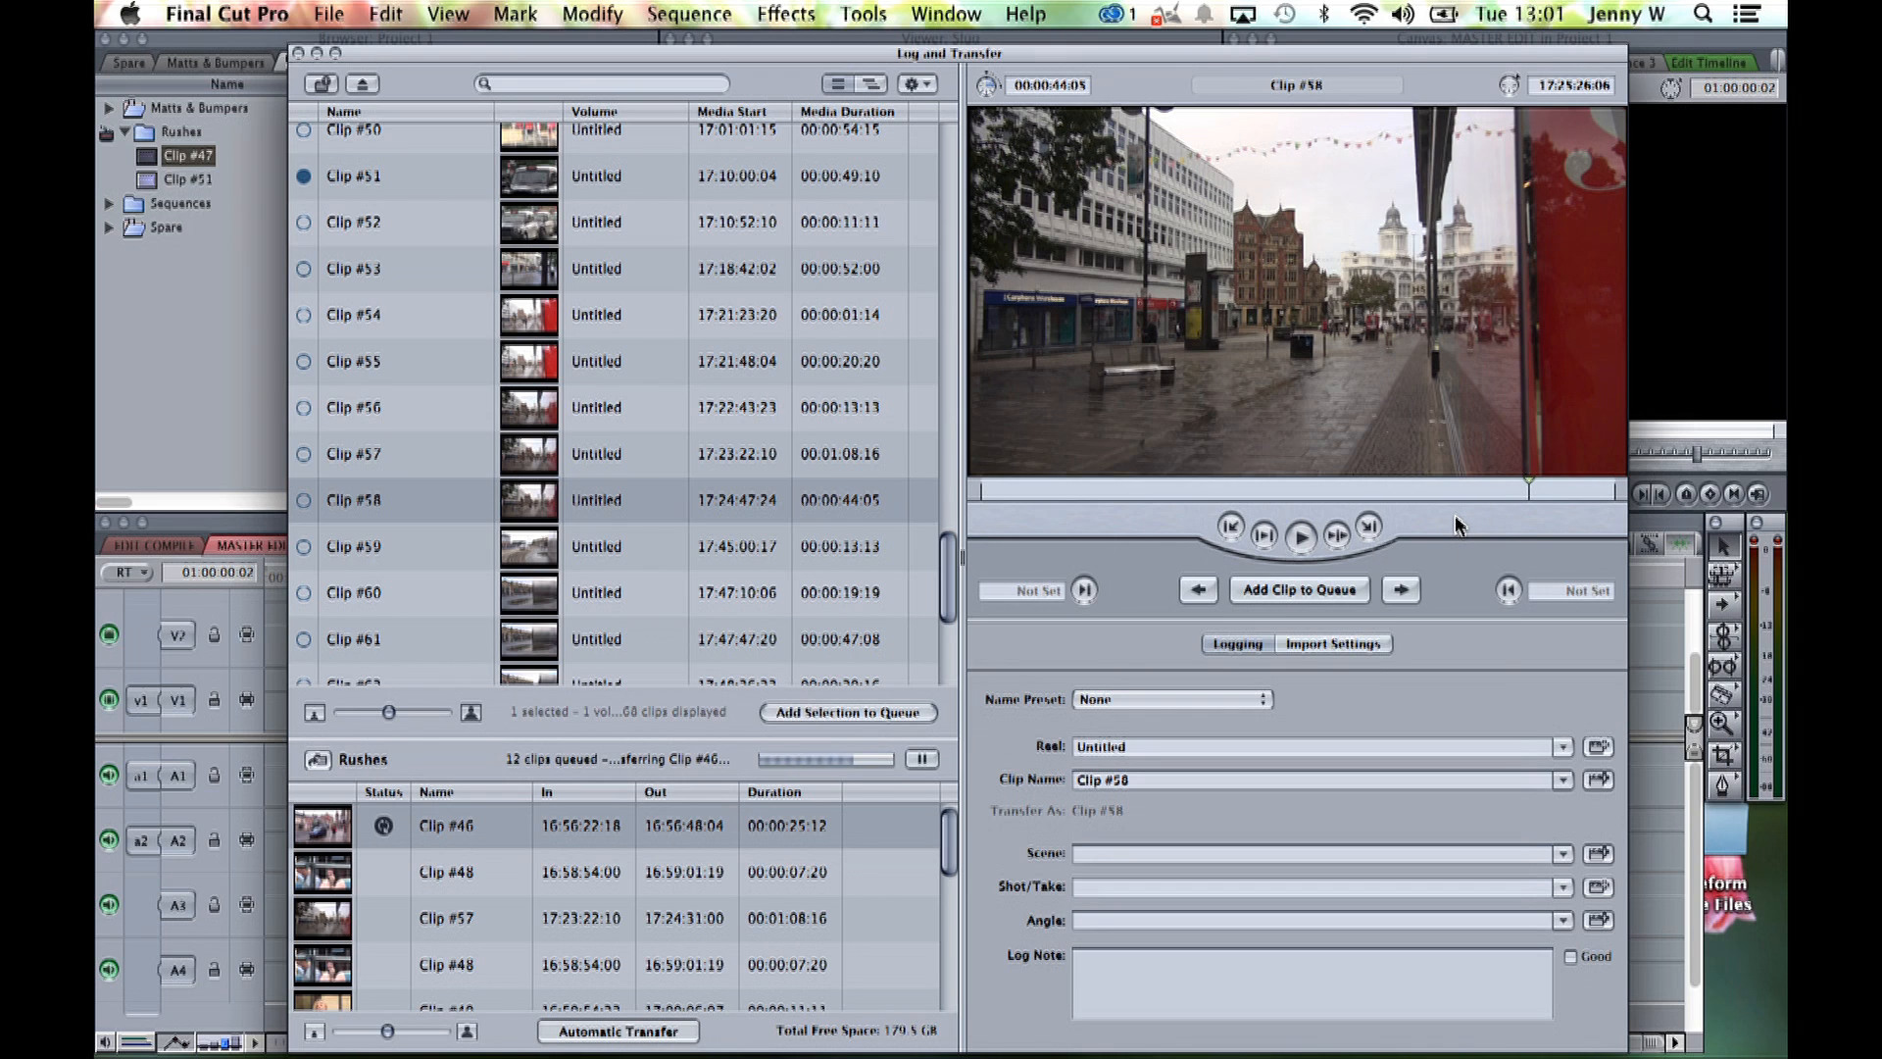
key(i)
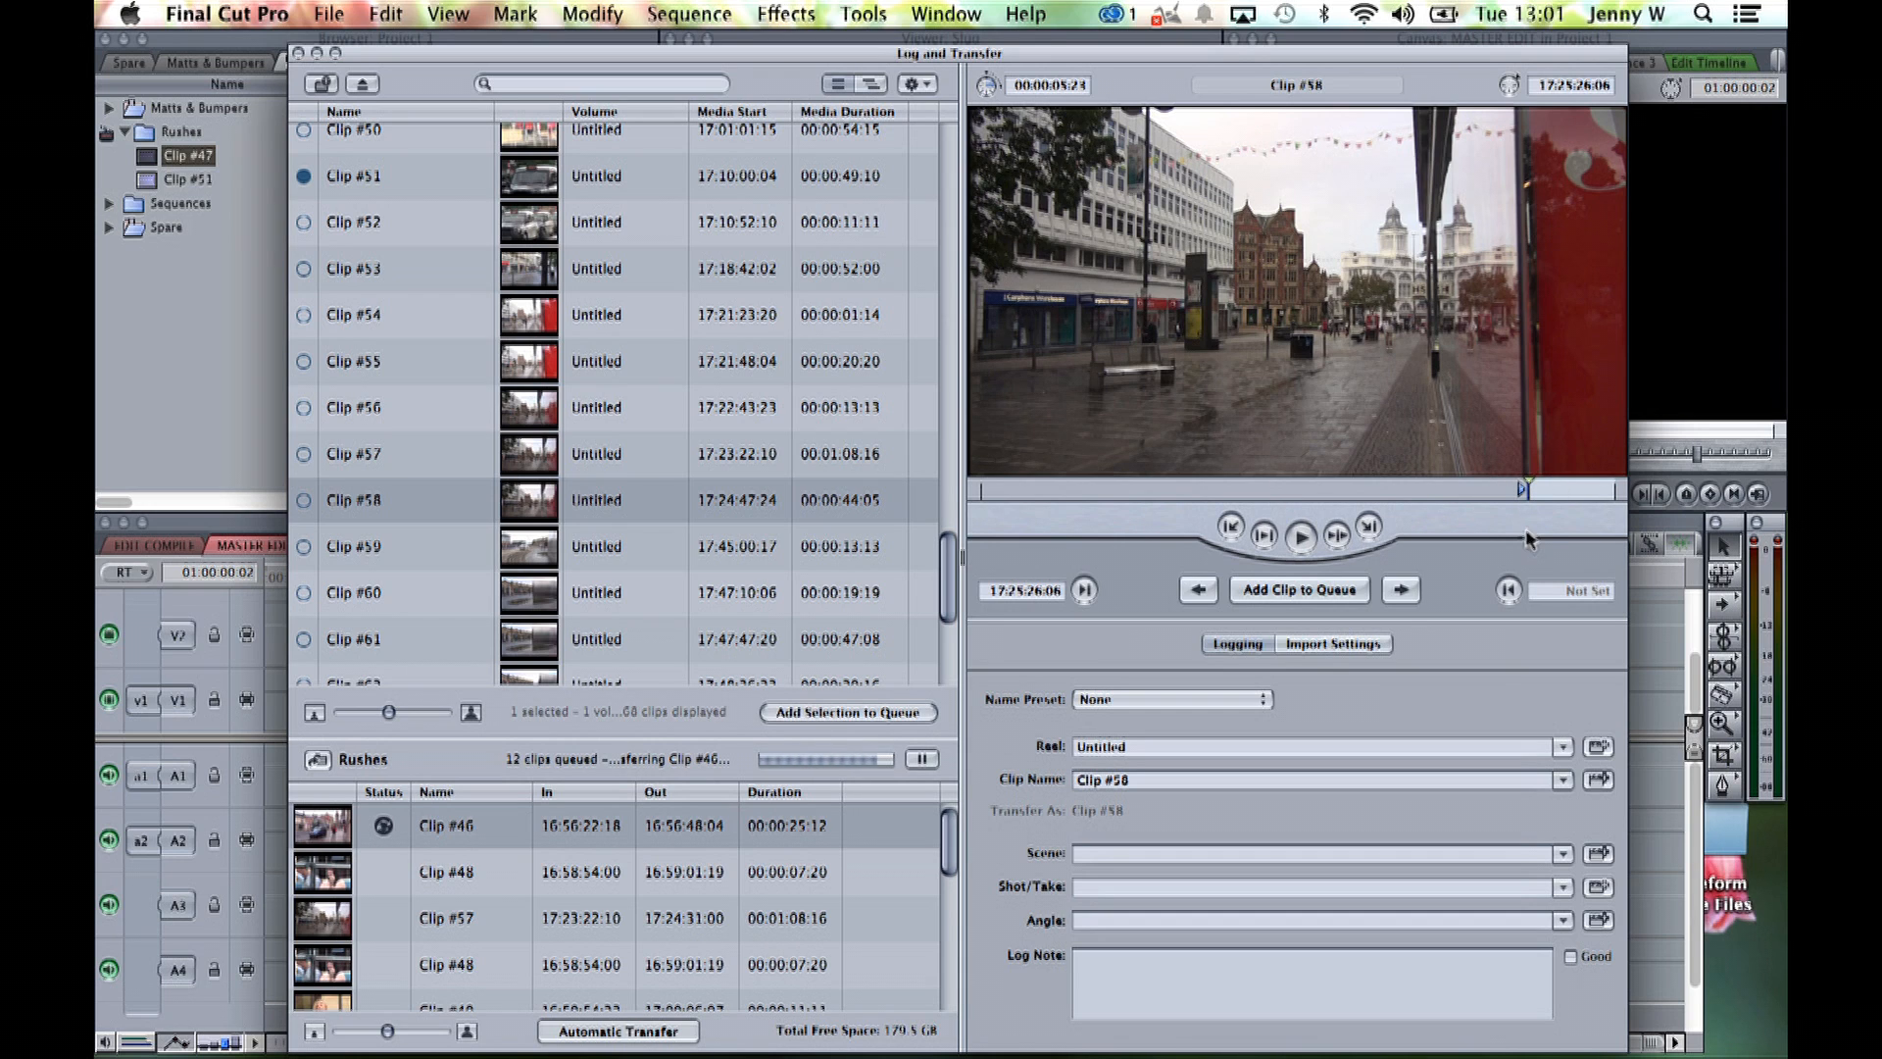
drag(1542, 490, 1581, 490)
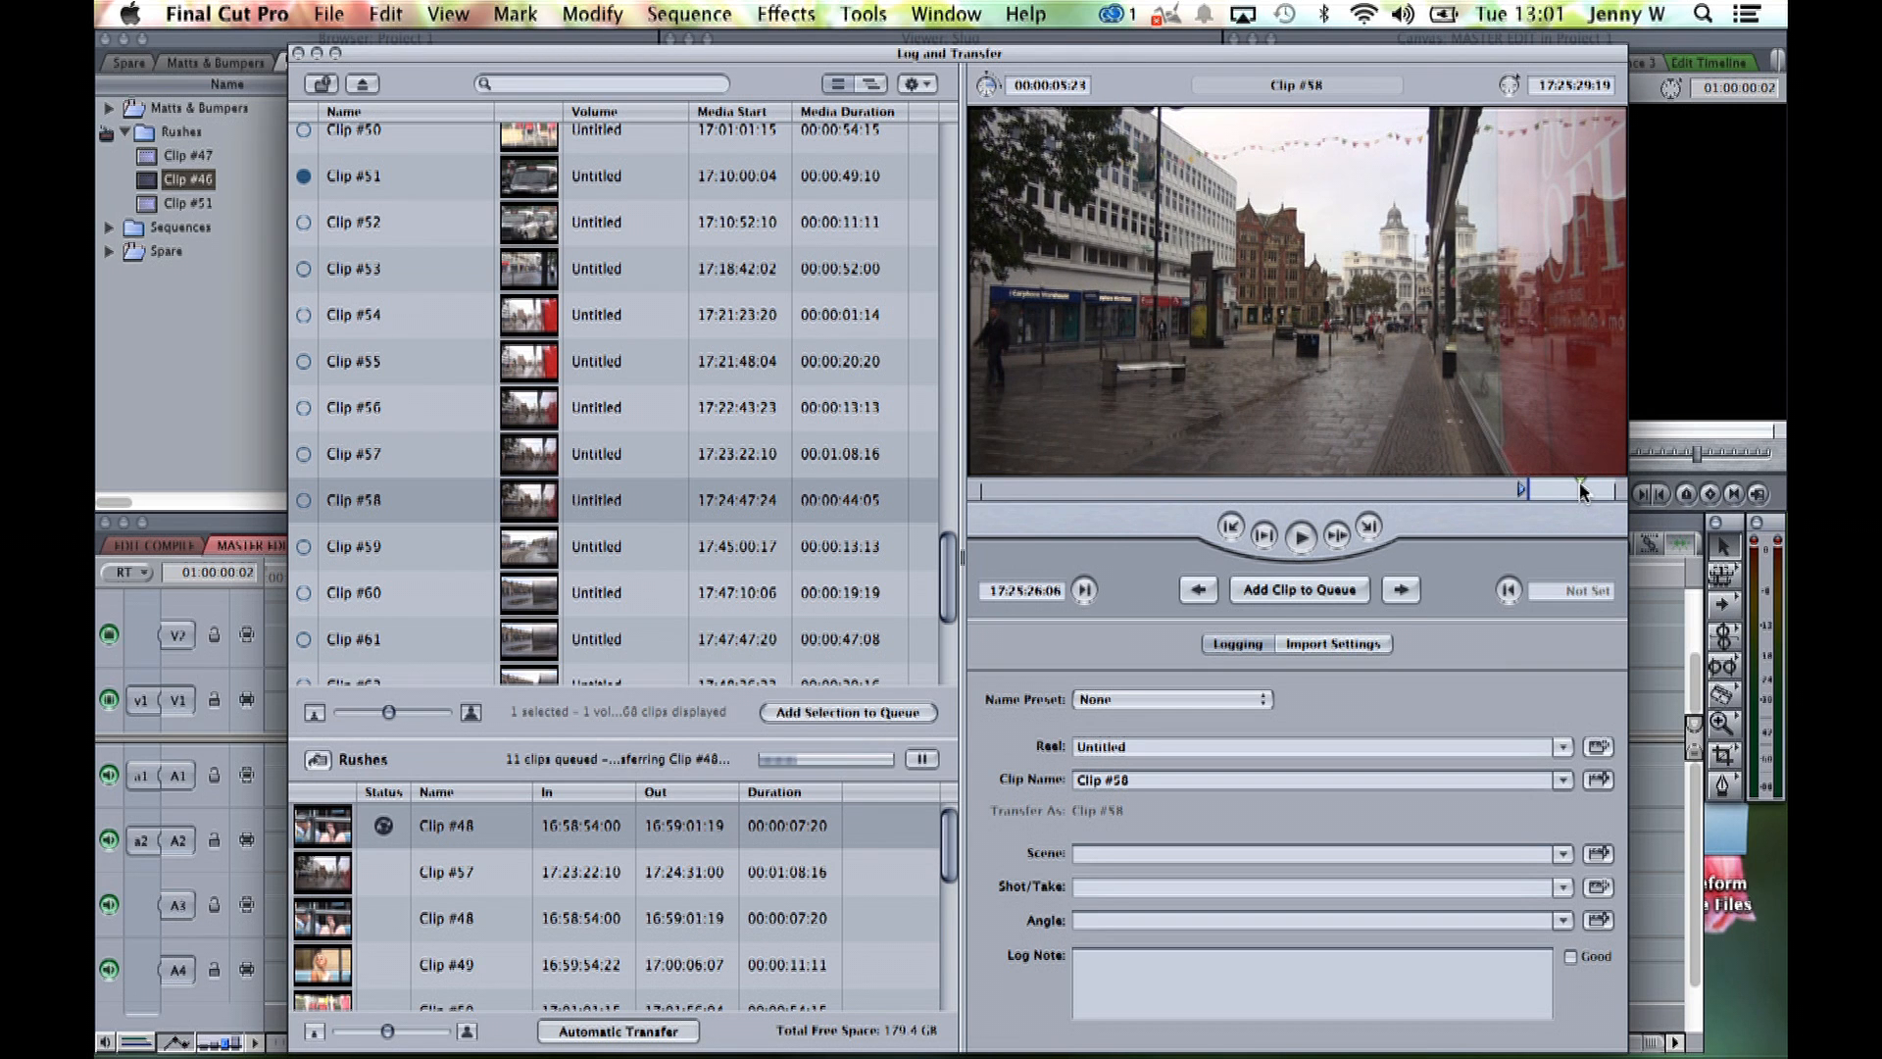
key(o)
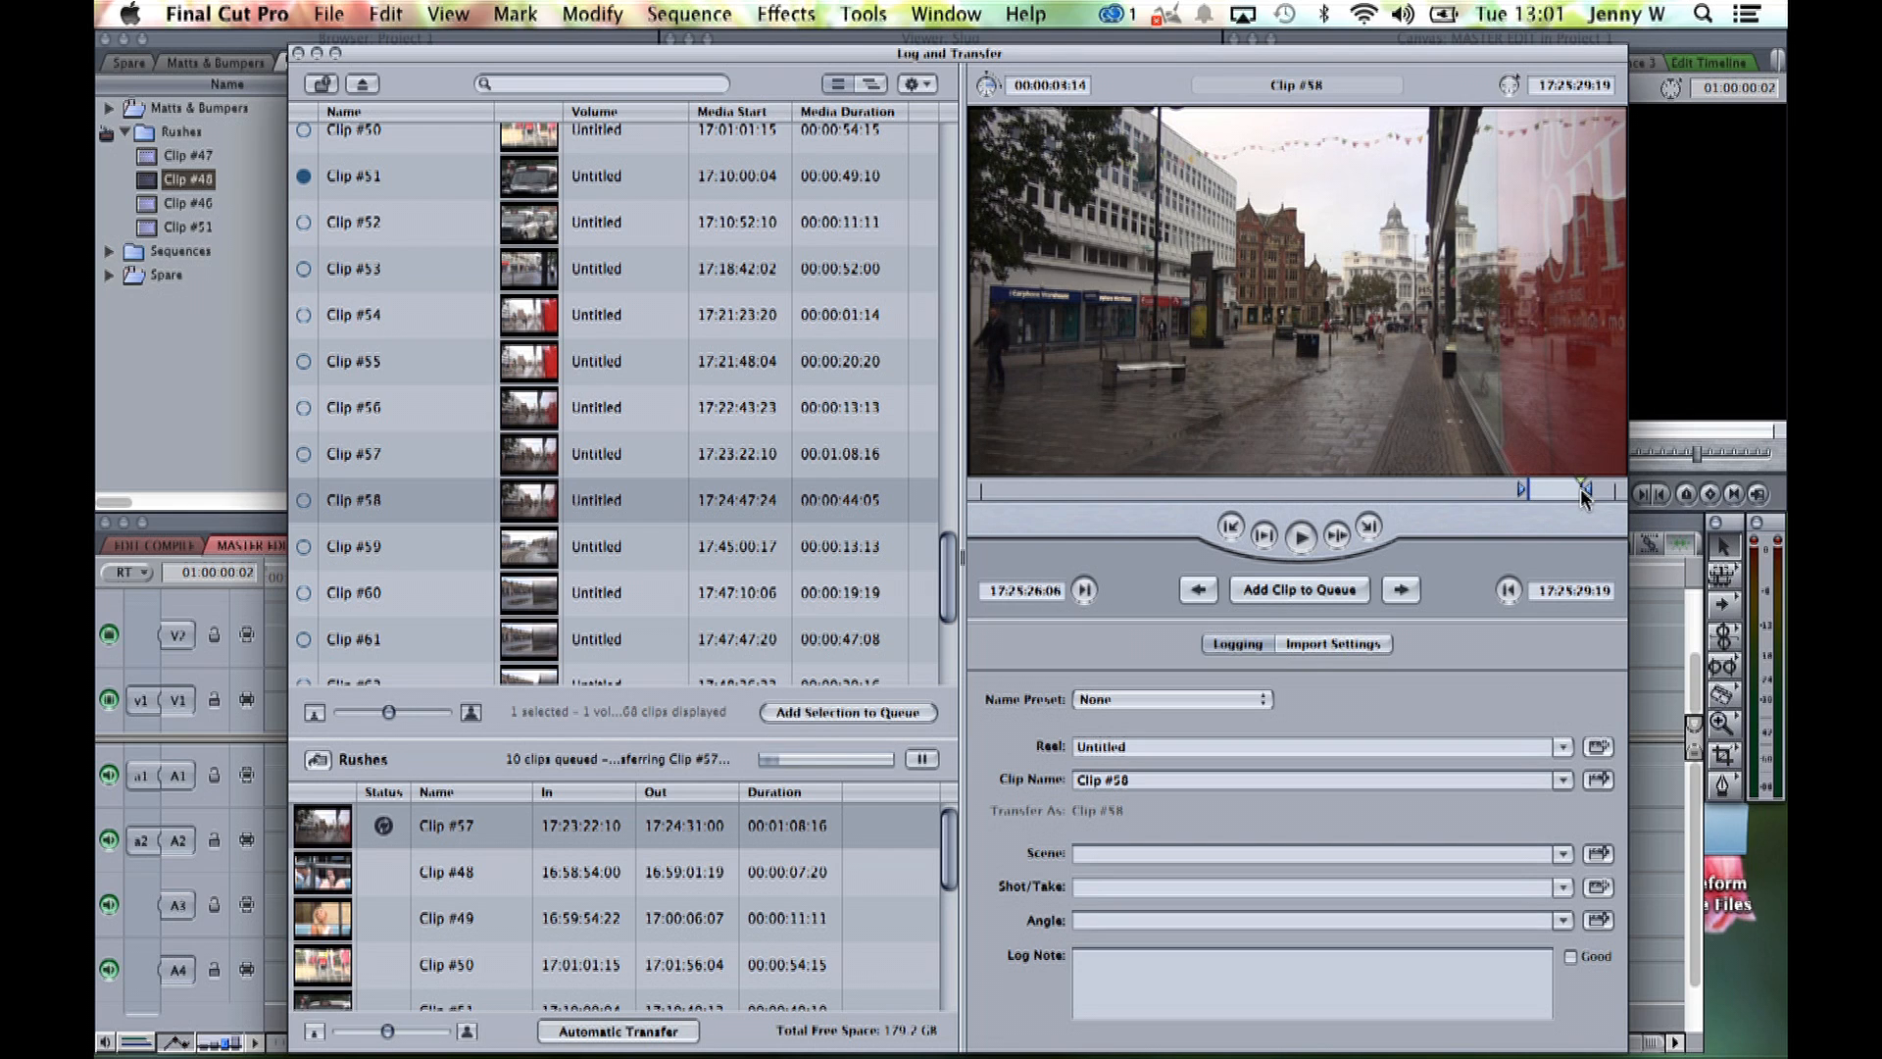
Add the marked section of Clip #58 to the transfer queue and close Log and Transfer
drag(422, 502, 591, 829)
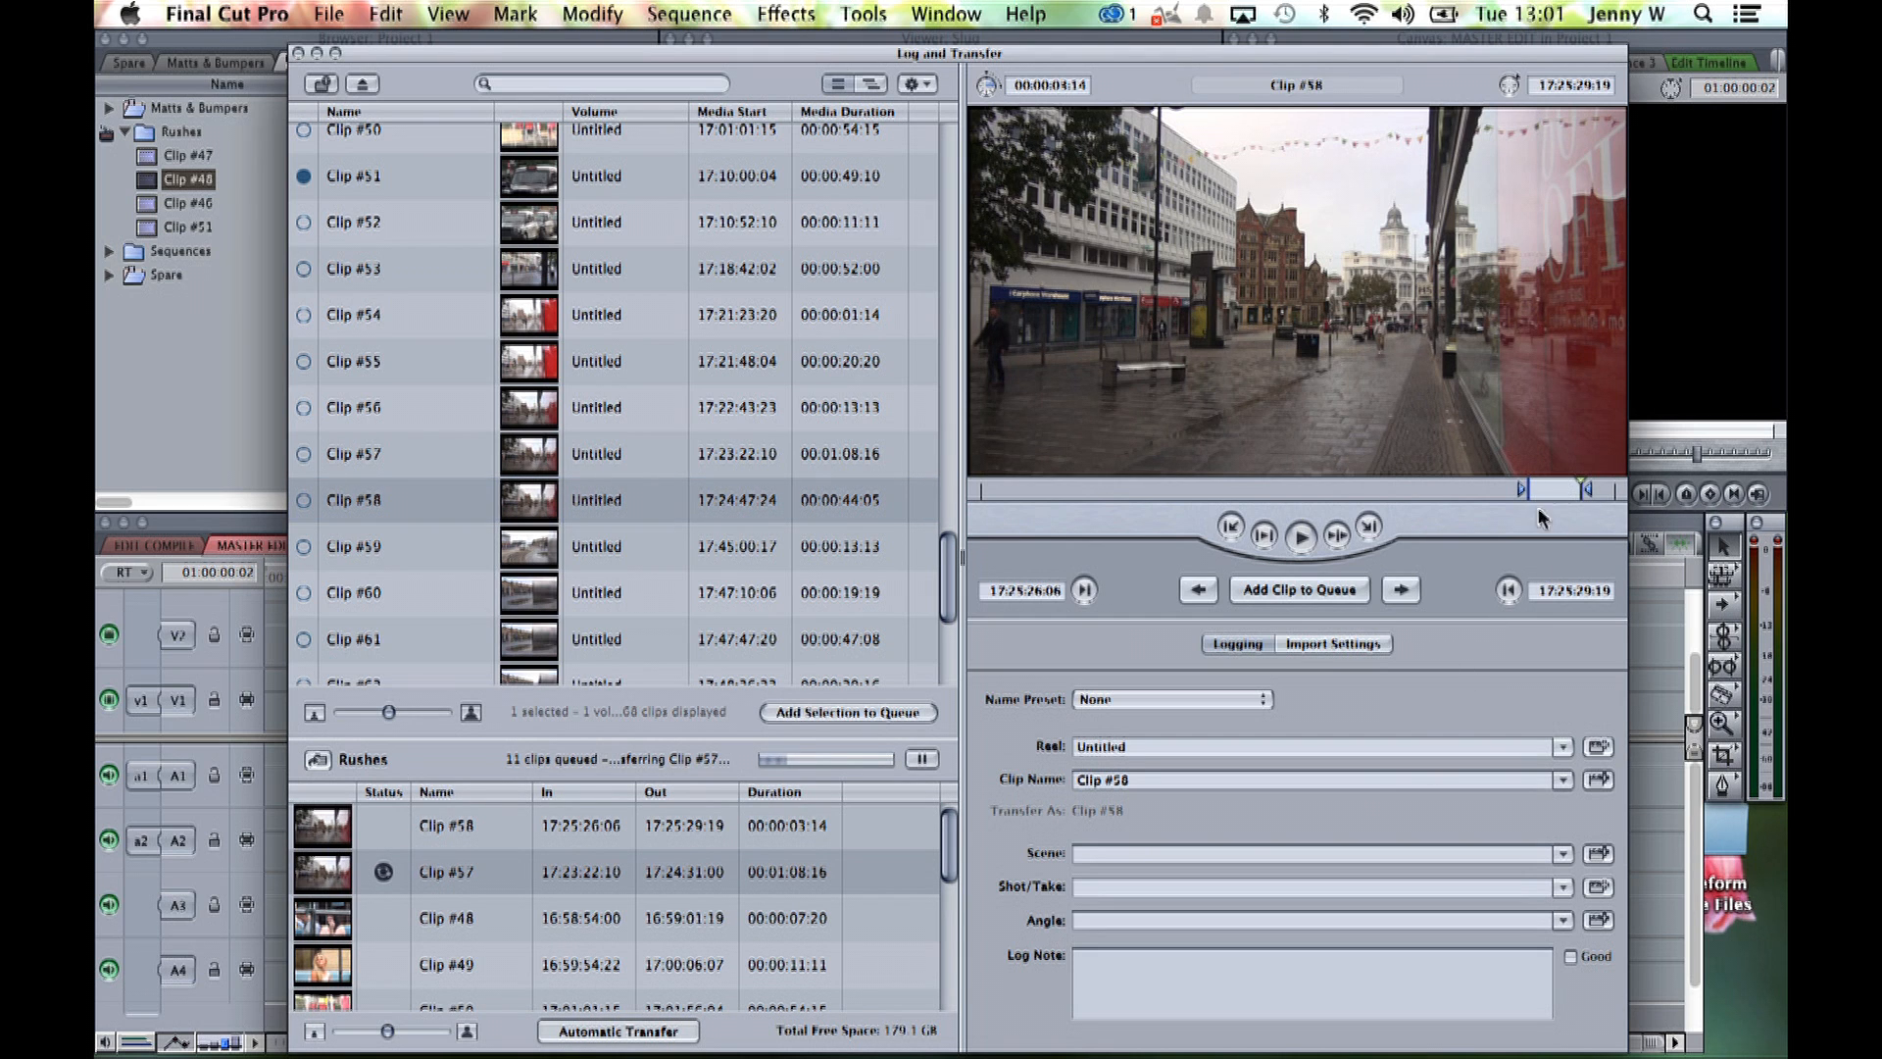
key(super+w)
click(280, 272)
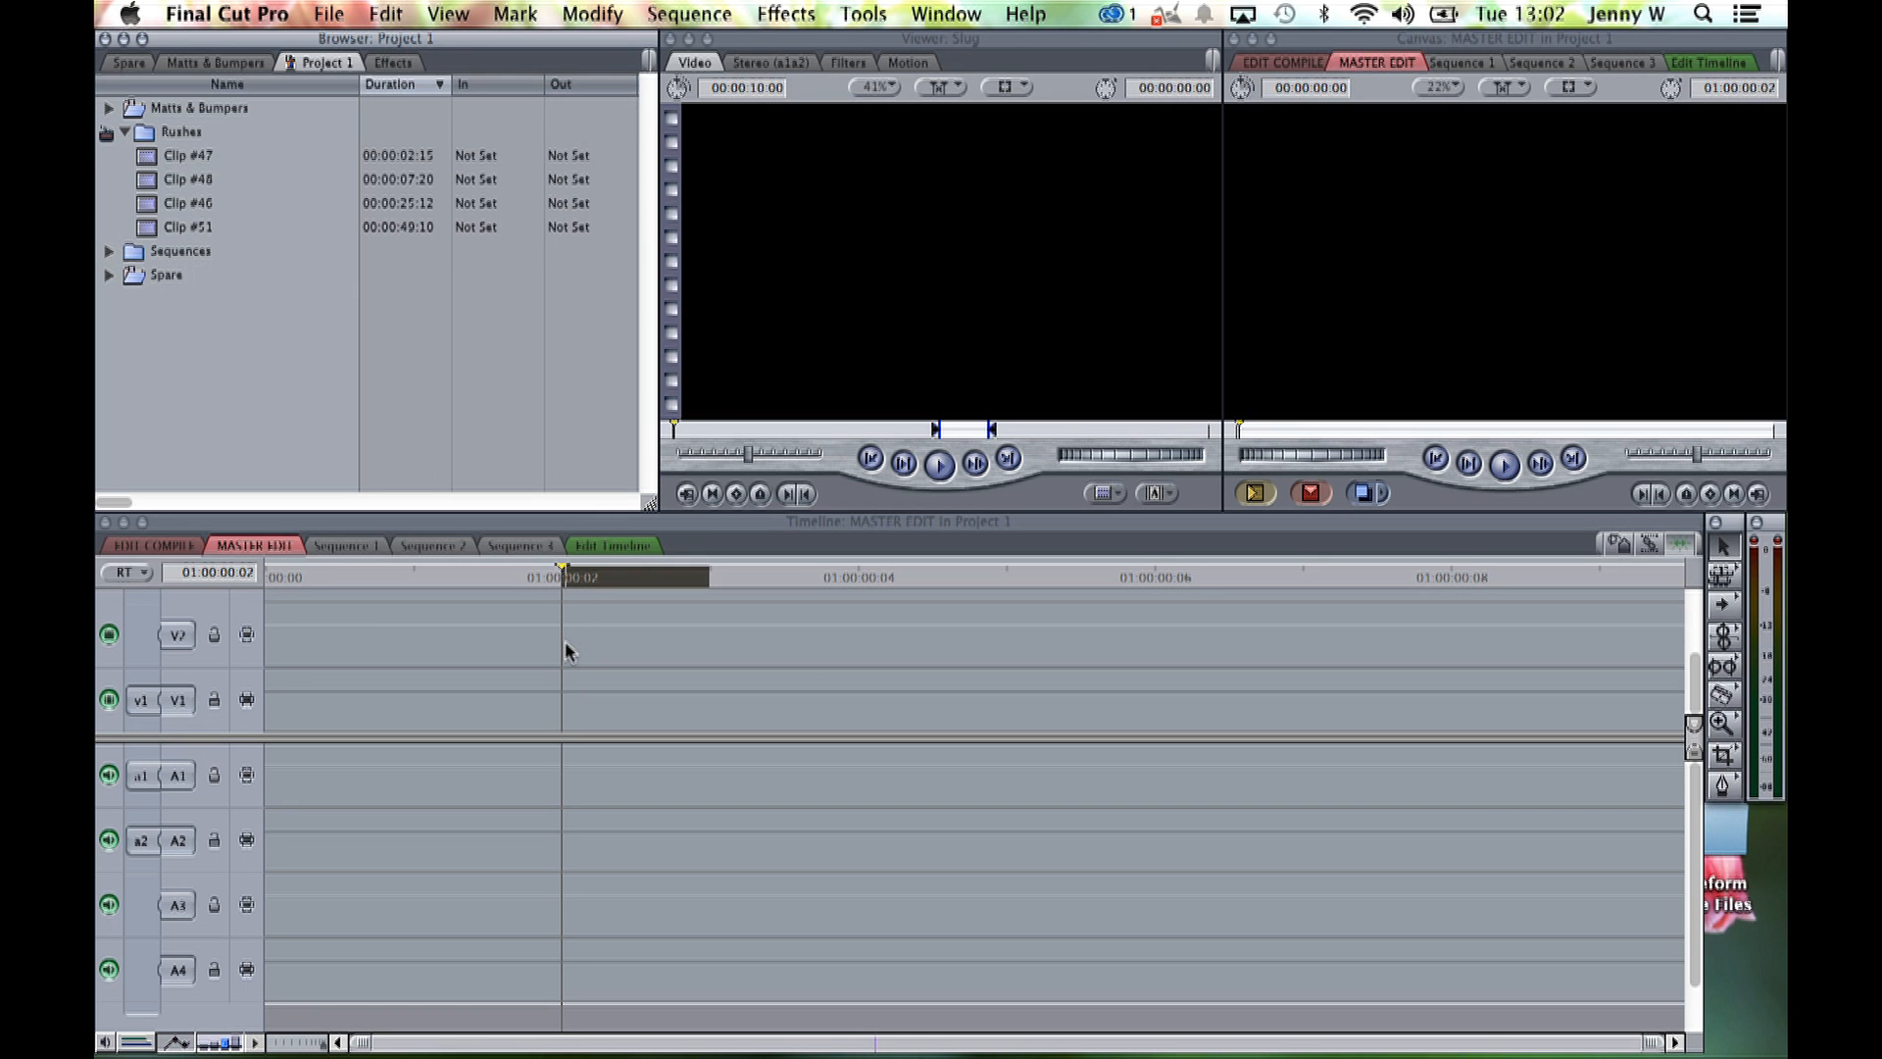
Switch to Finder and check the transferred clip files in the Project 1 folder inside Capture Scratch
key(super+h)
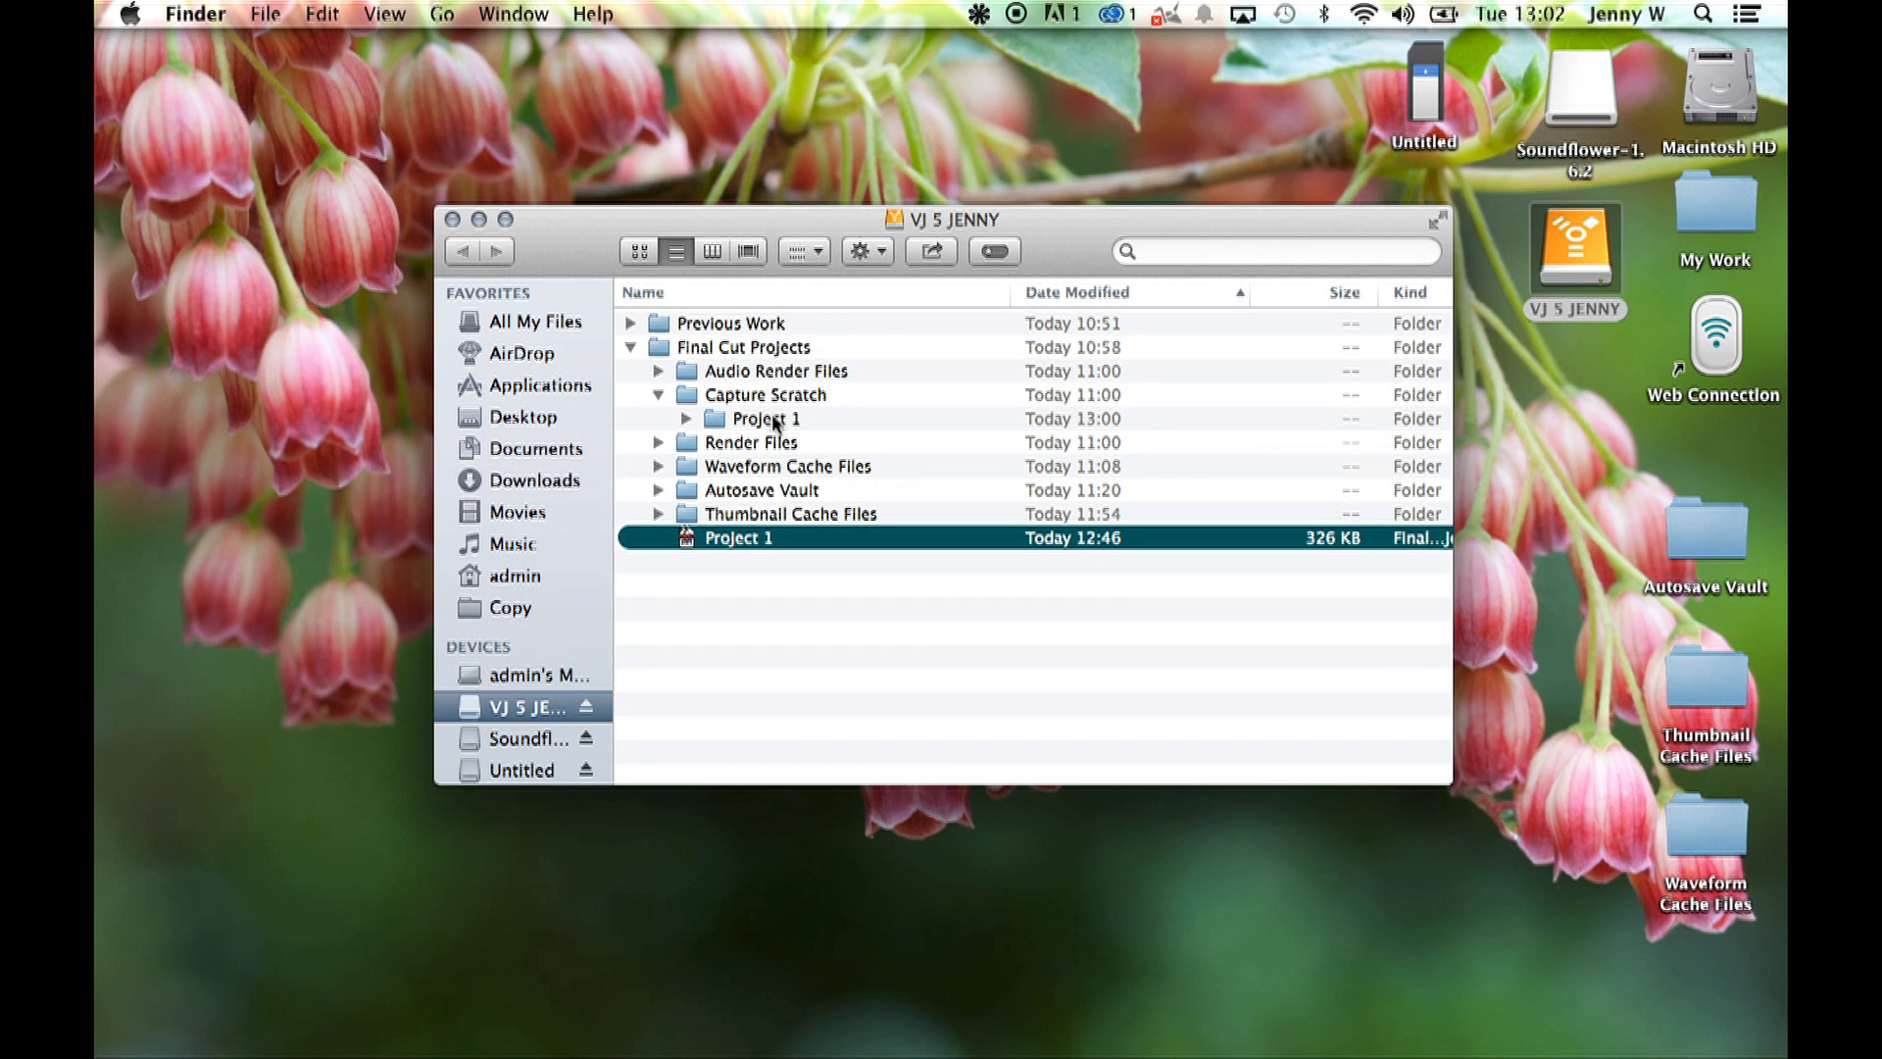
click(687, 419)
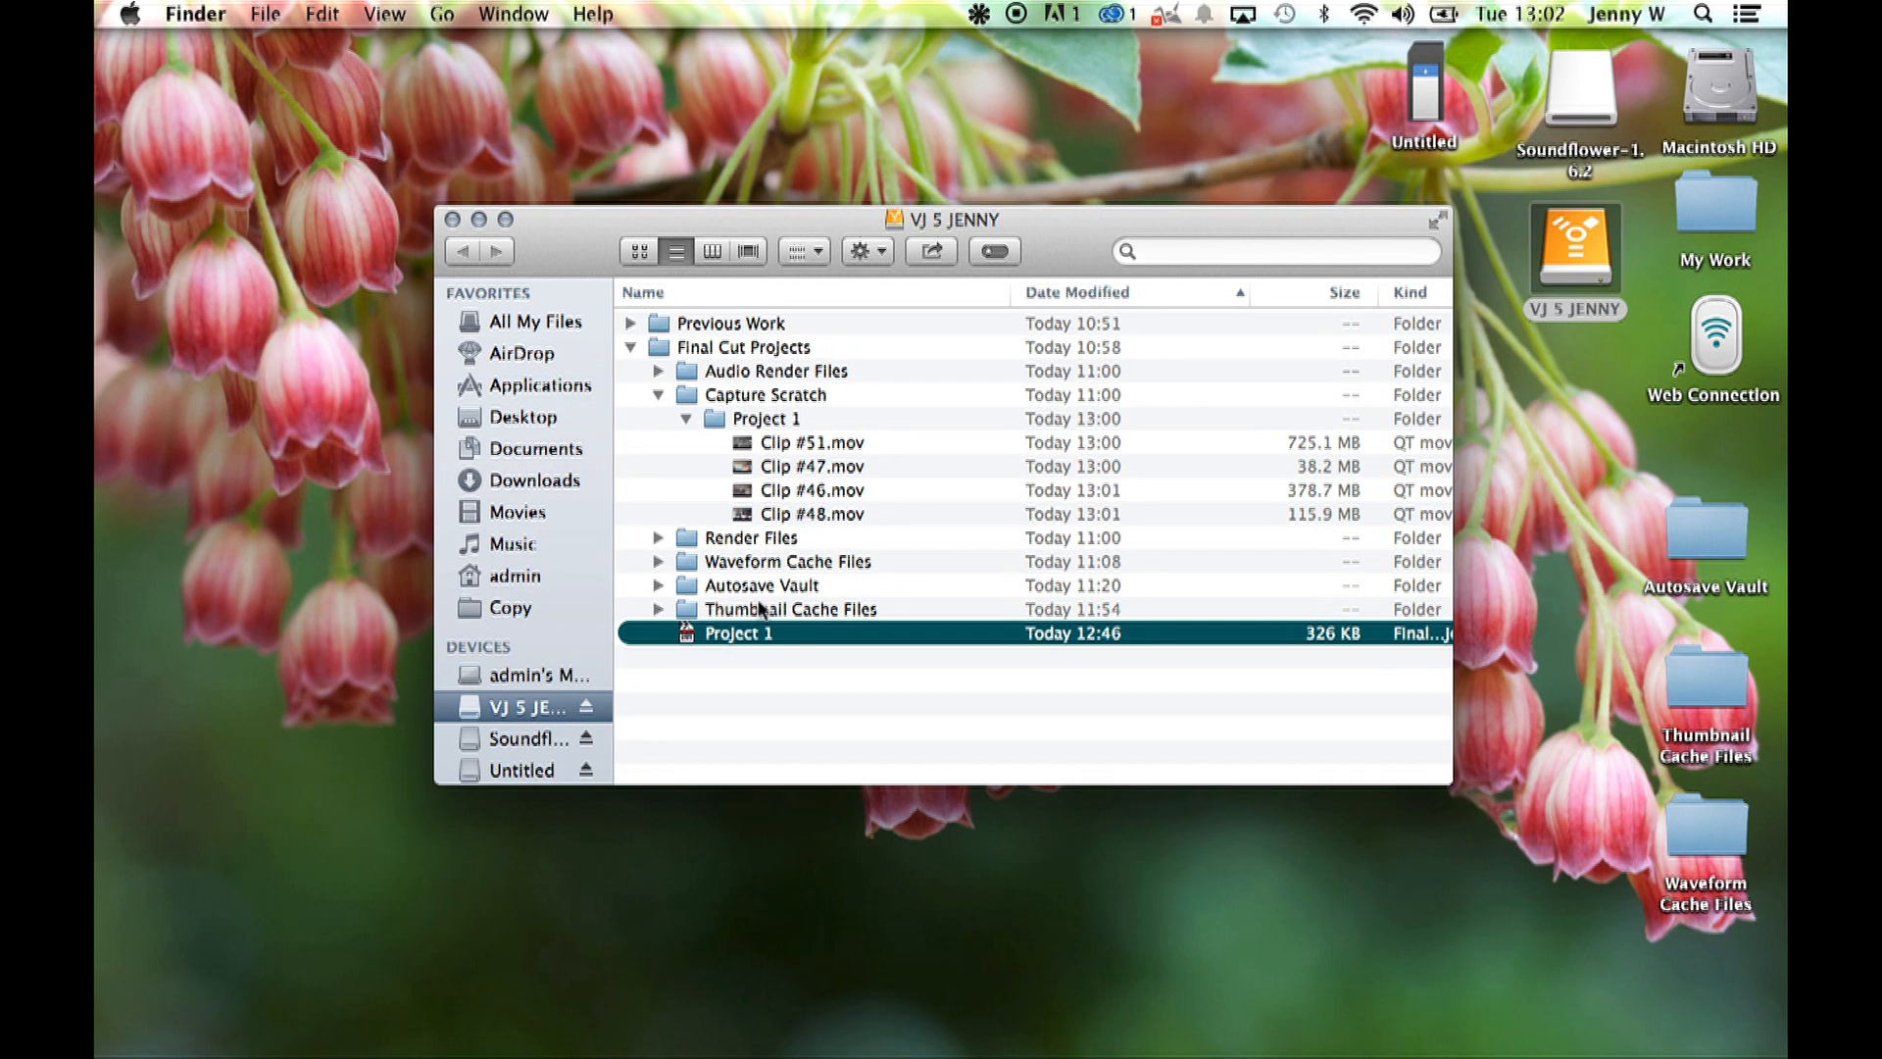
click(658, 395)
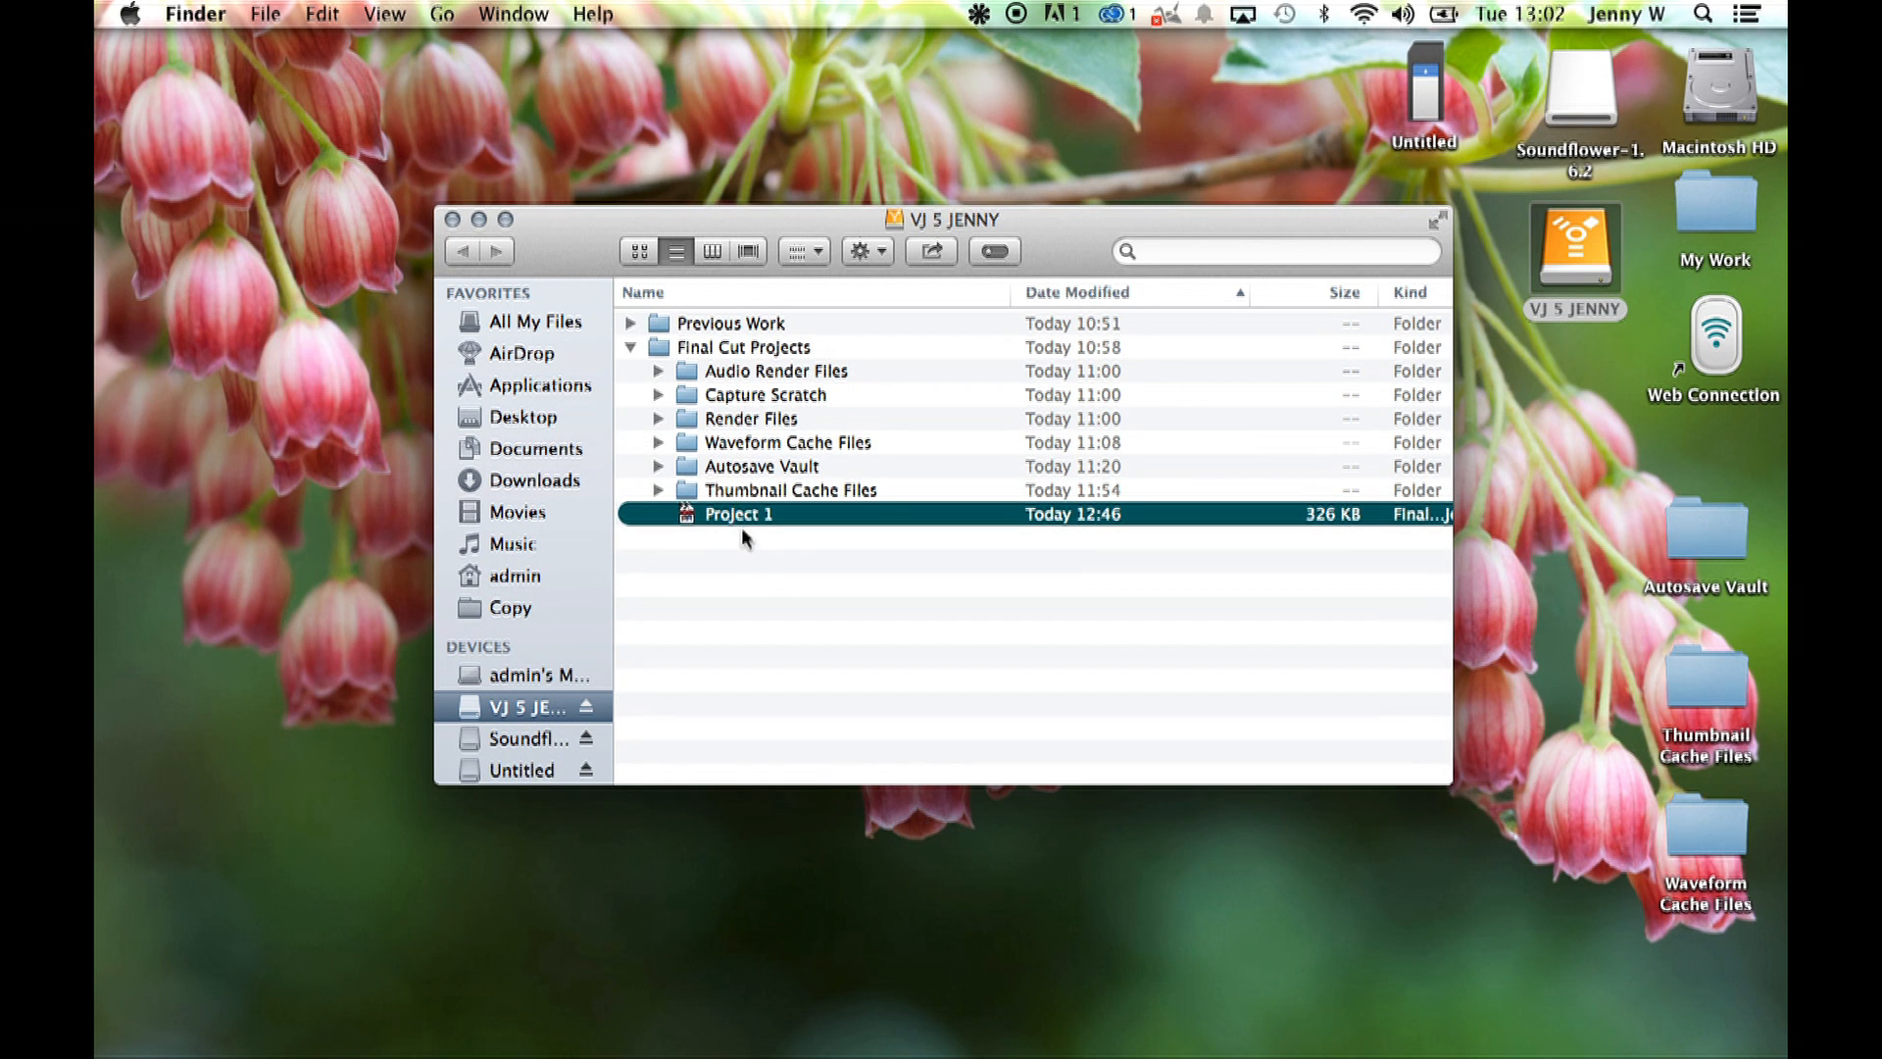
click(769, 564)
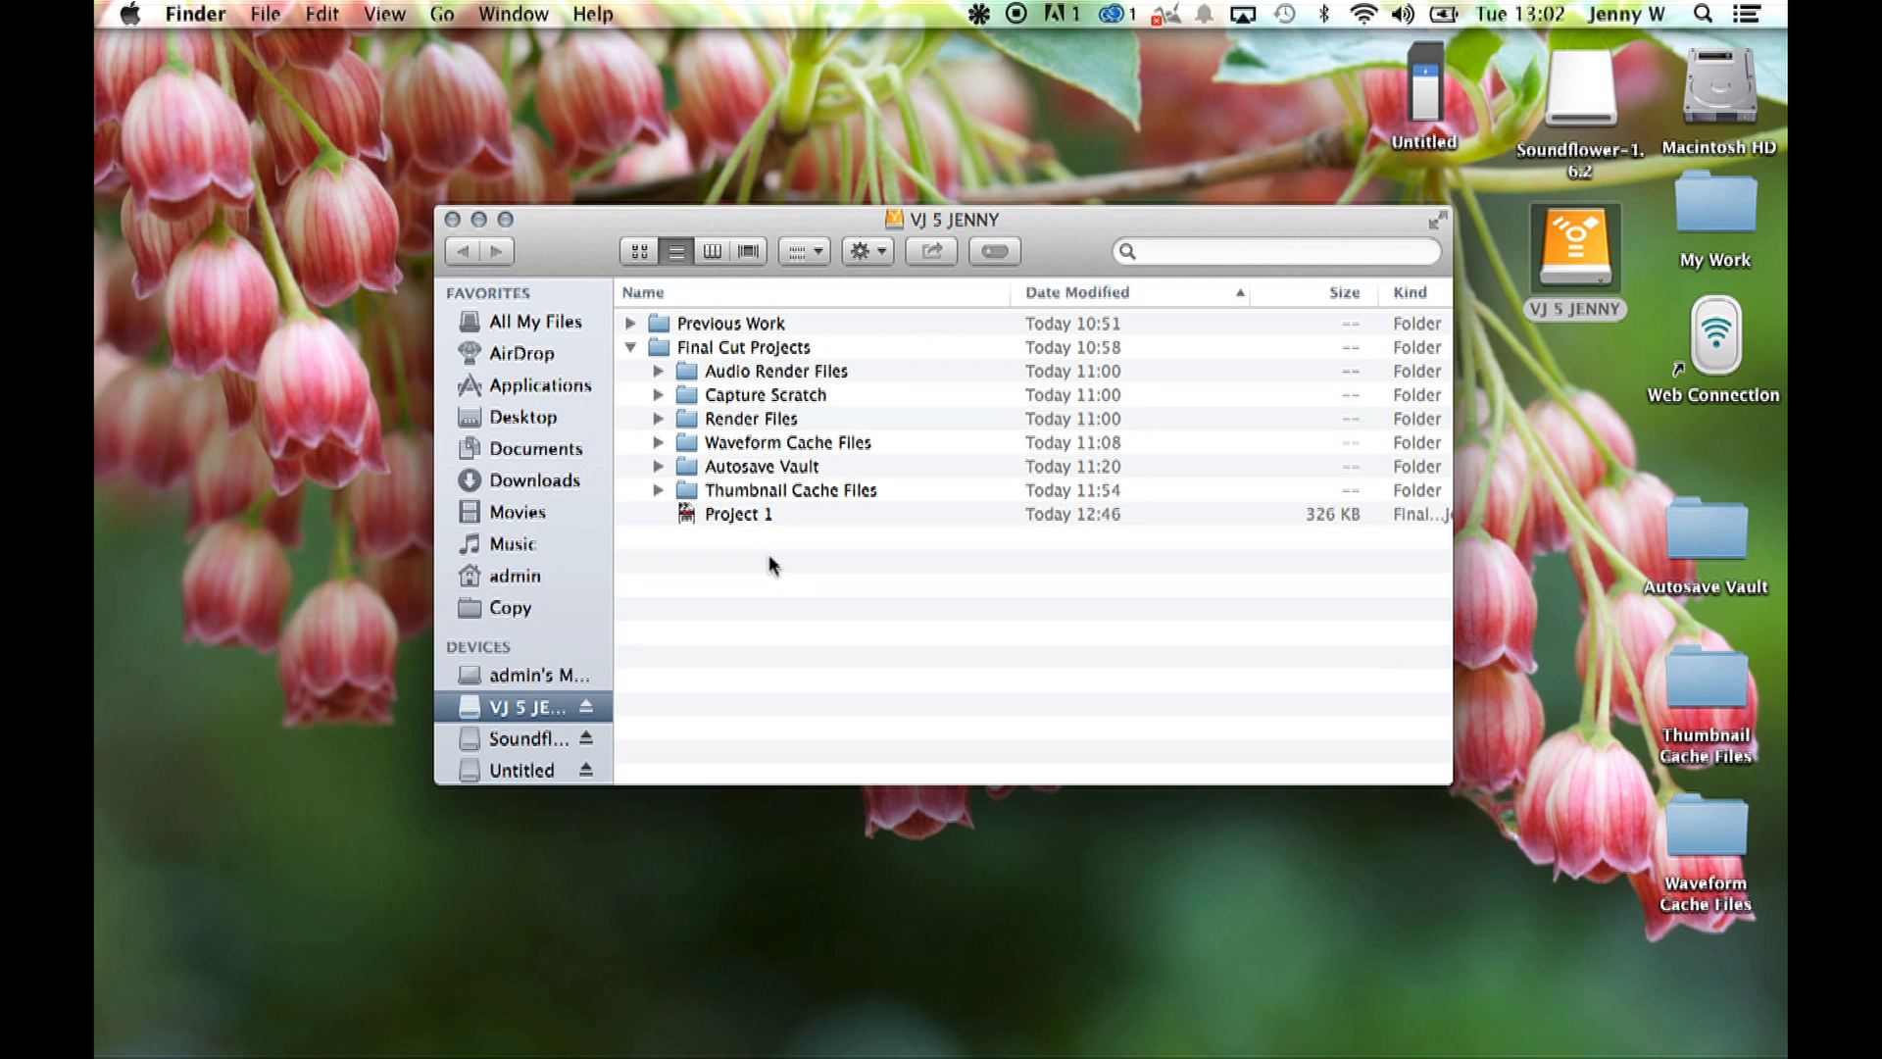
click(747, 349)
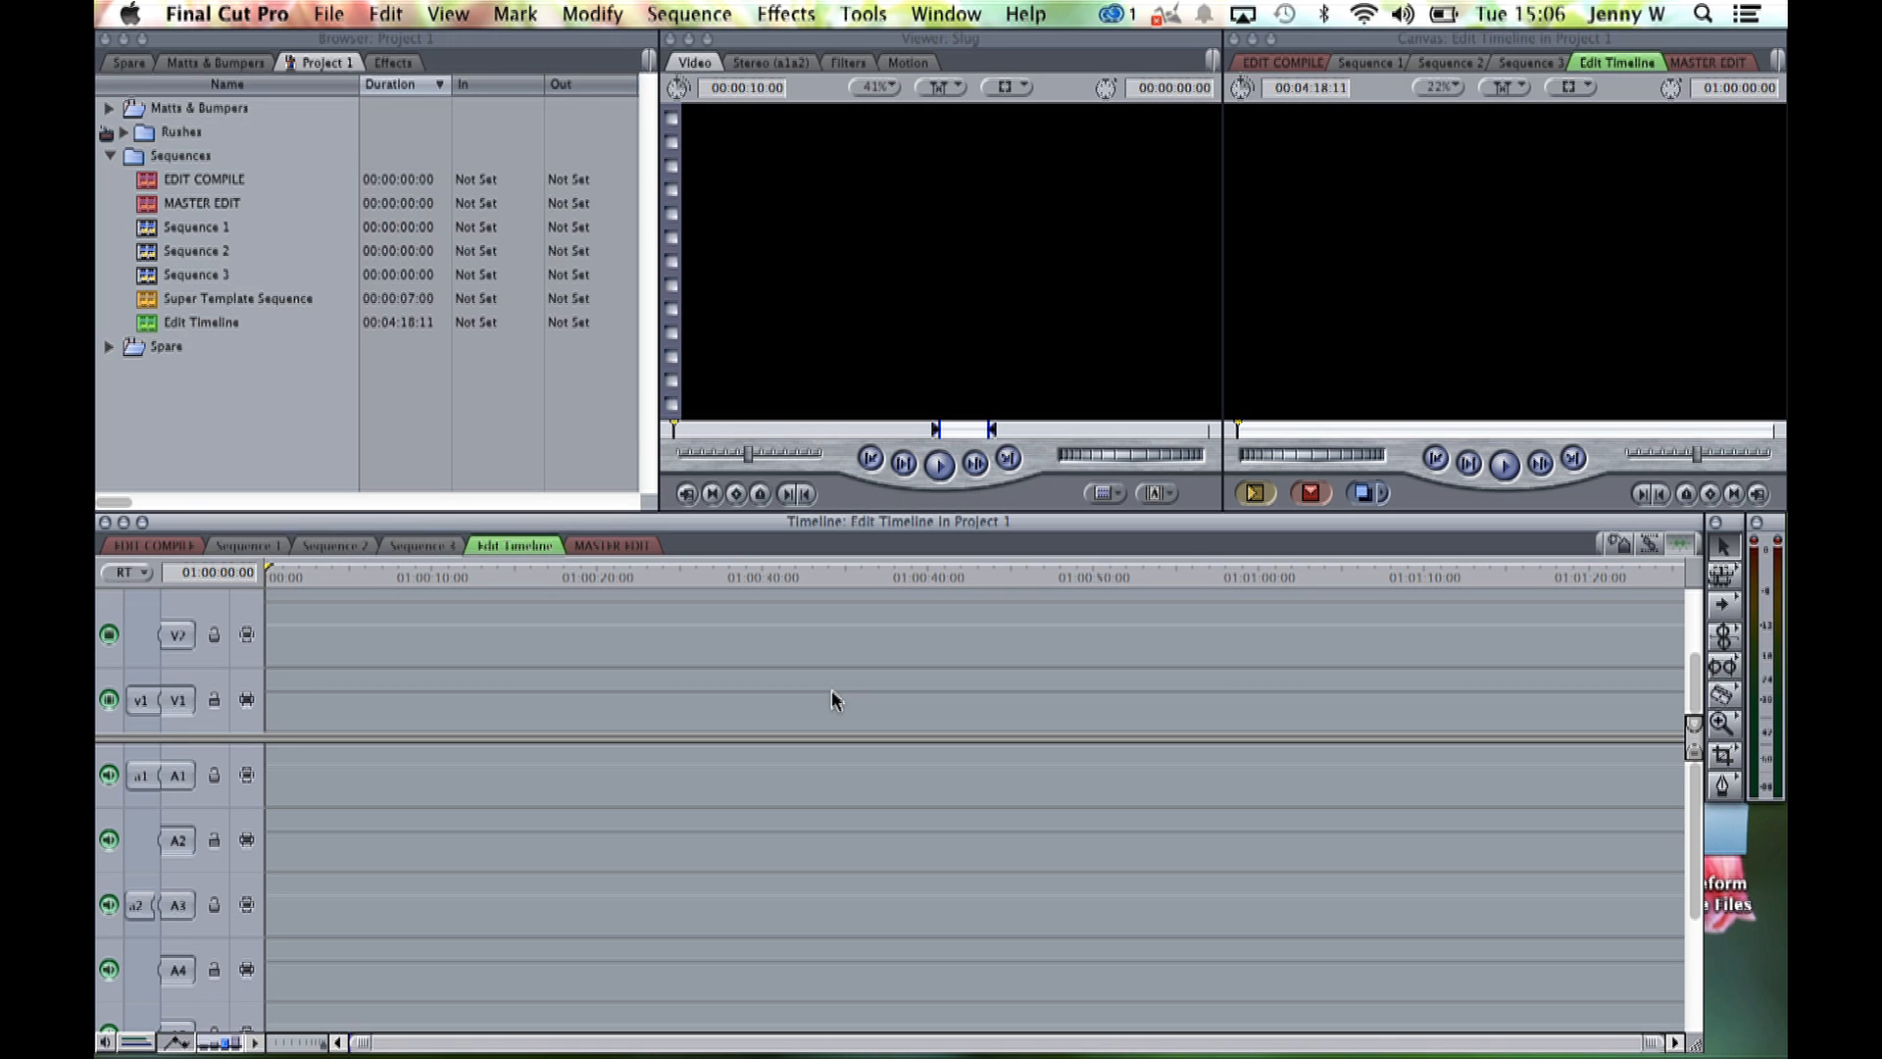
In Final Cut Pro, import the file YoutubeVideo.mov from the Final Cut Projects folder and open the imported clip in the Viewer
click(332, 15)
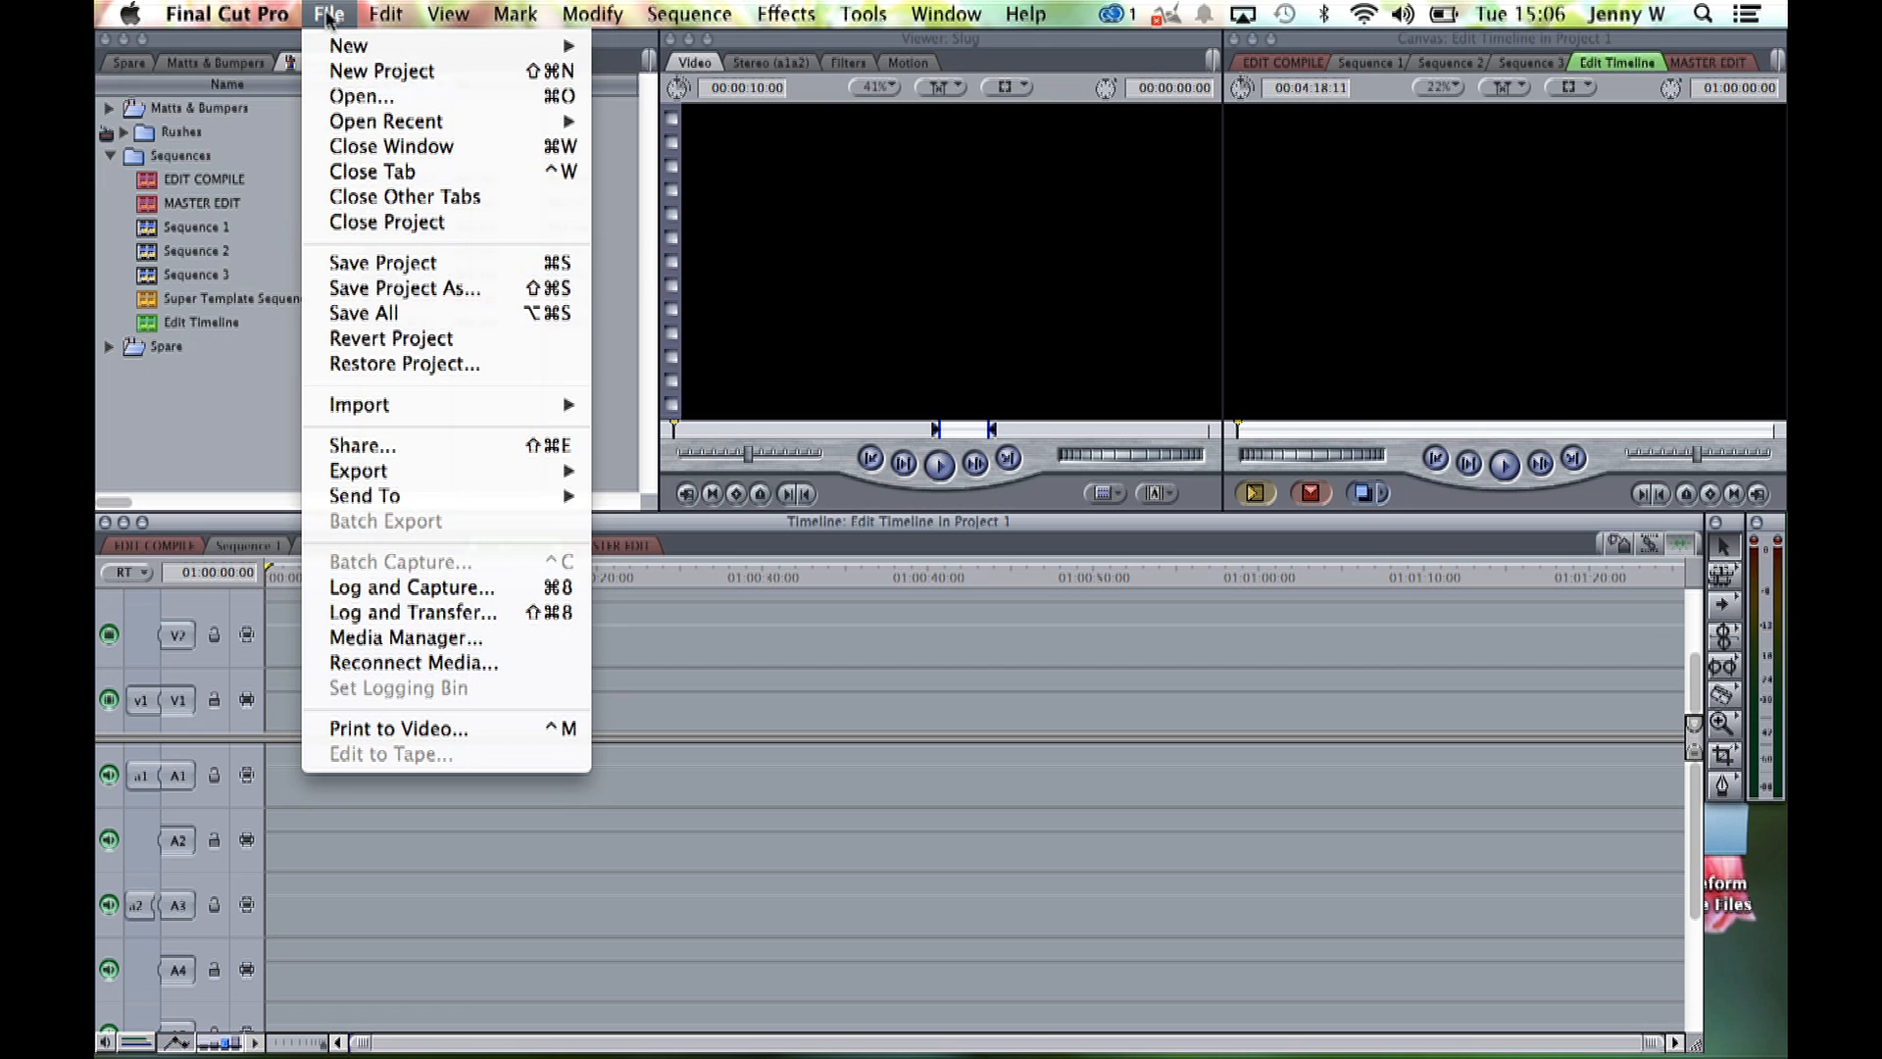
mouse_move(416, 420)
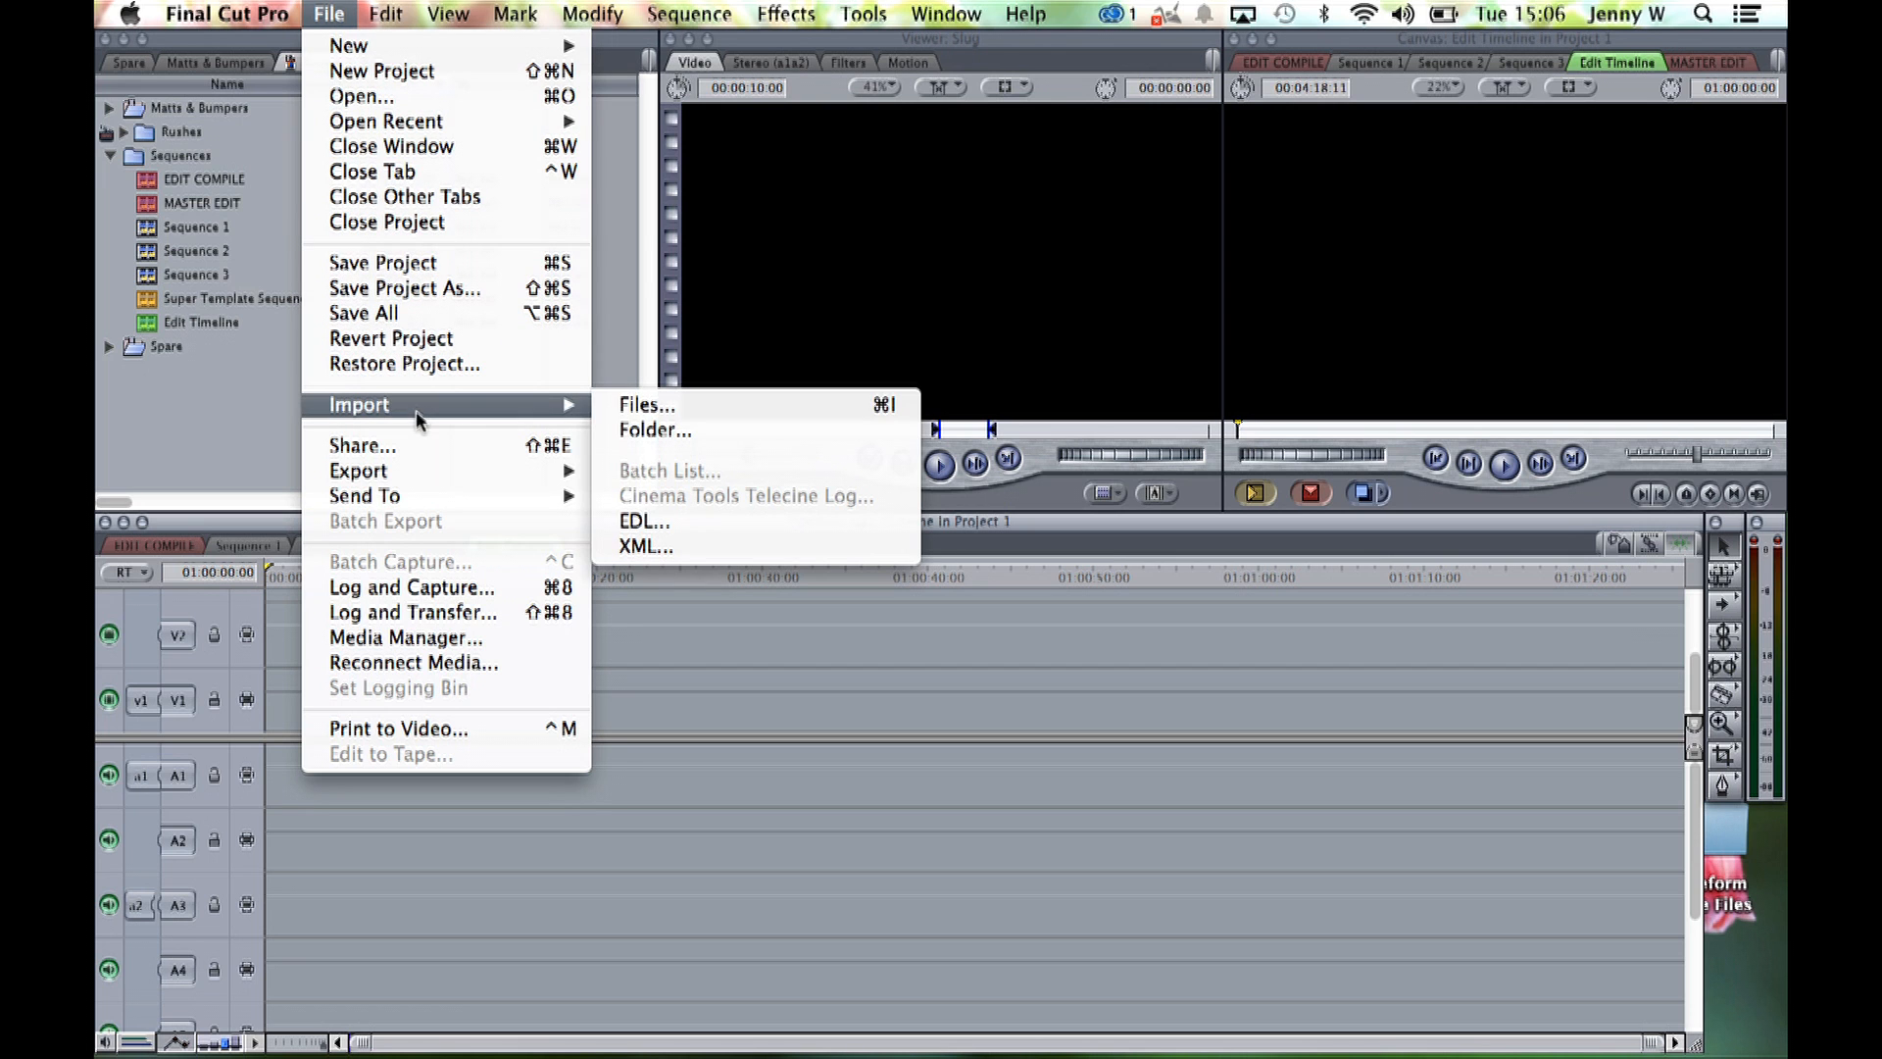
click(675, 407)
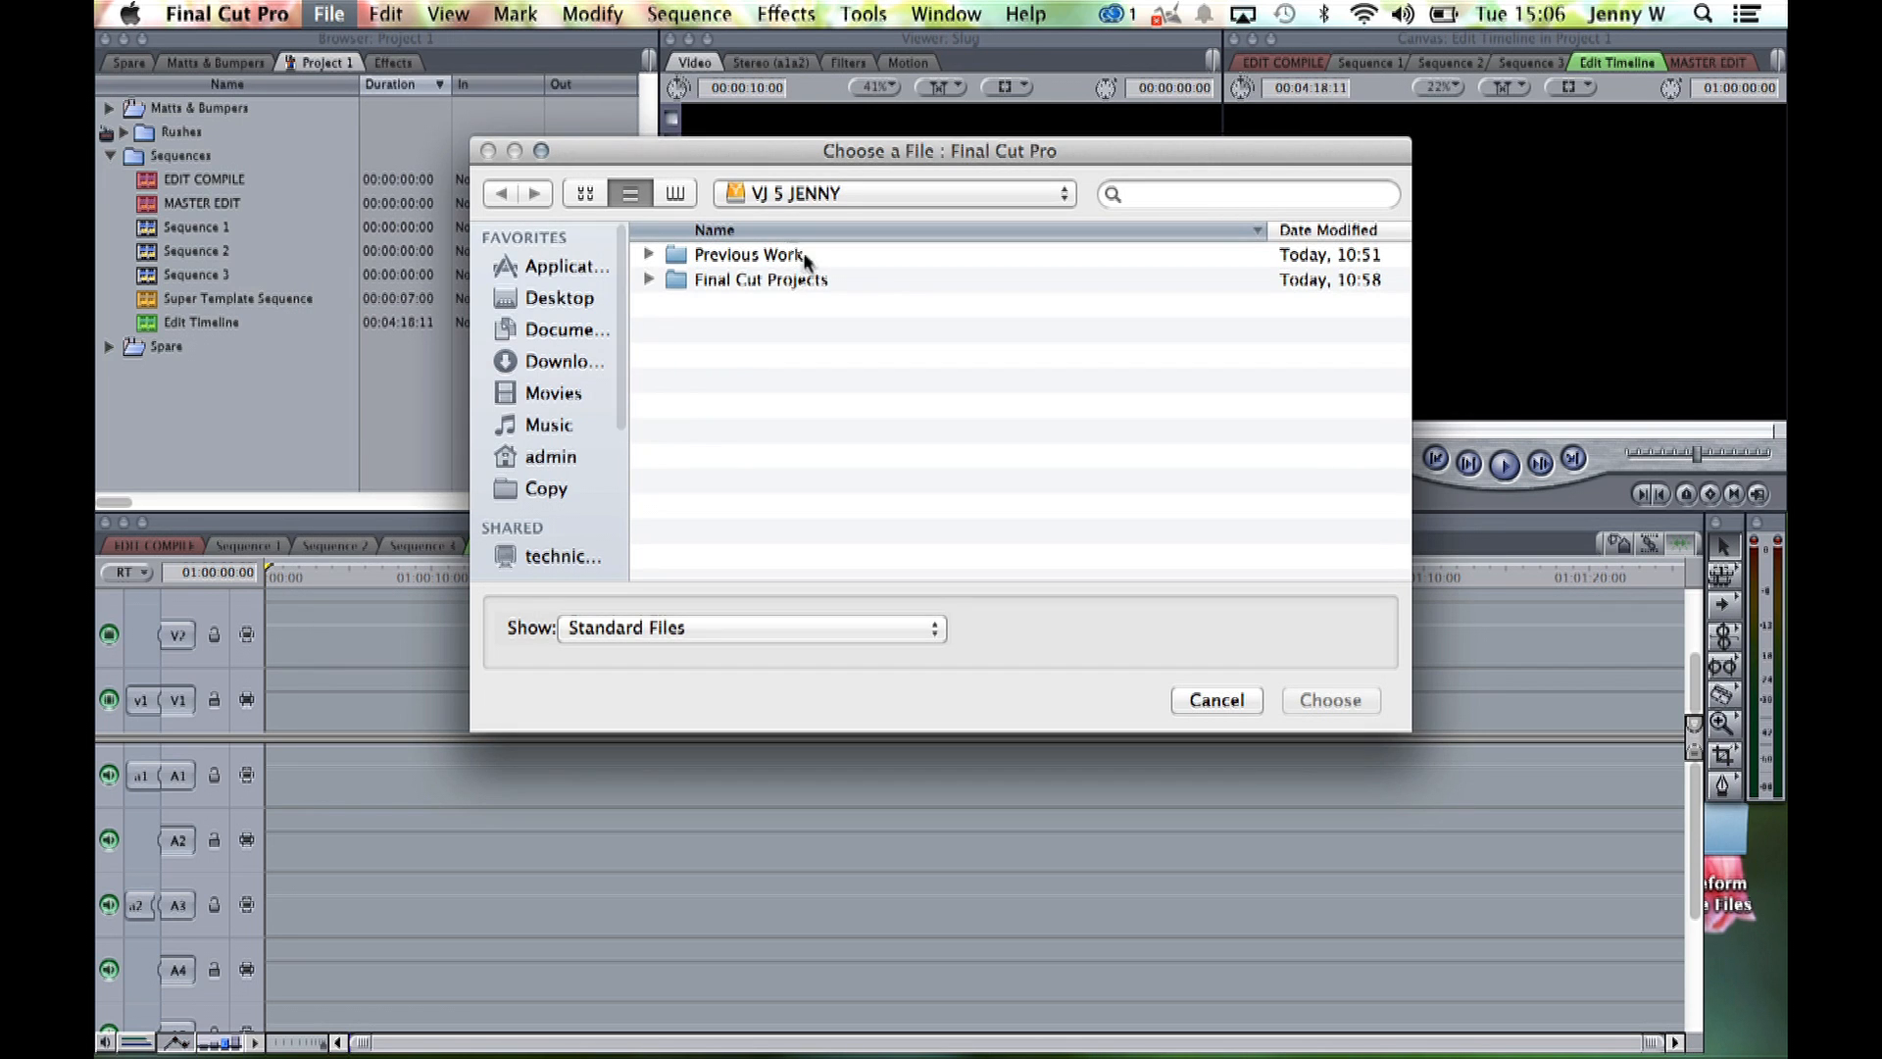
click(647, 280)
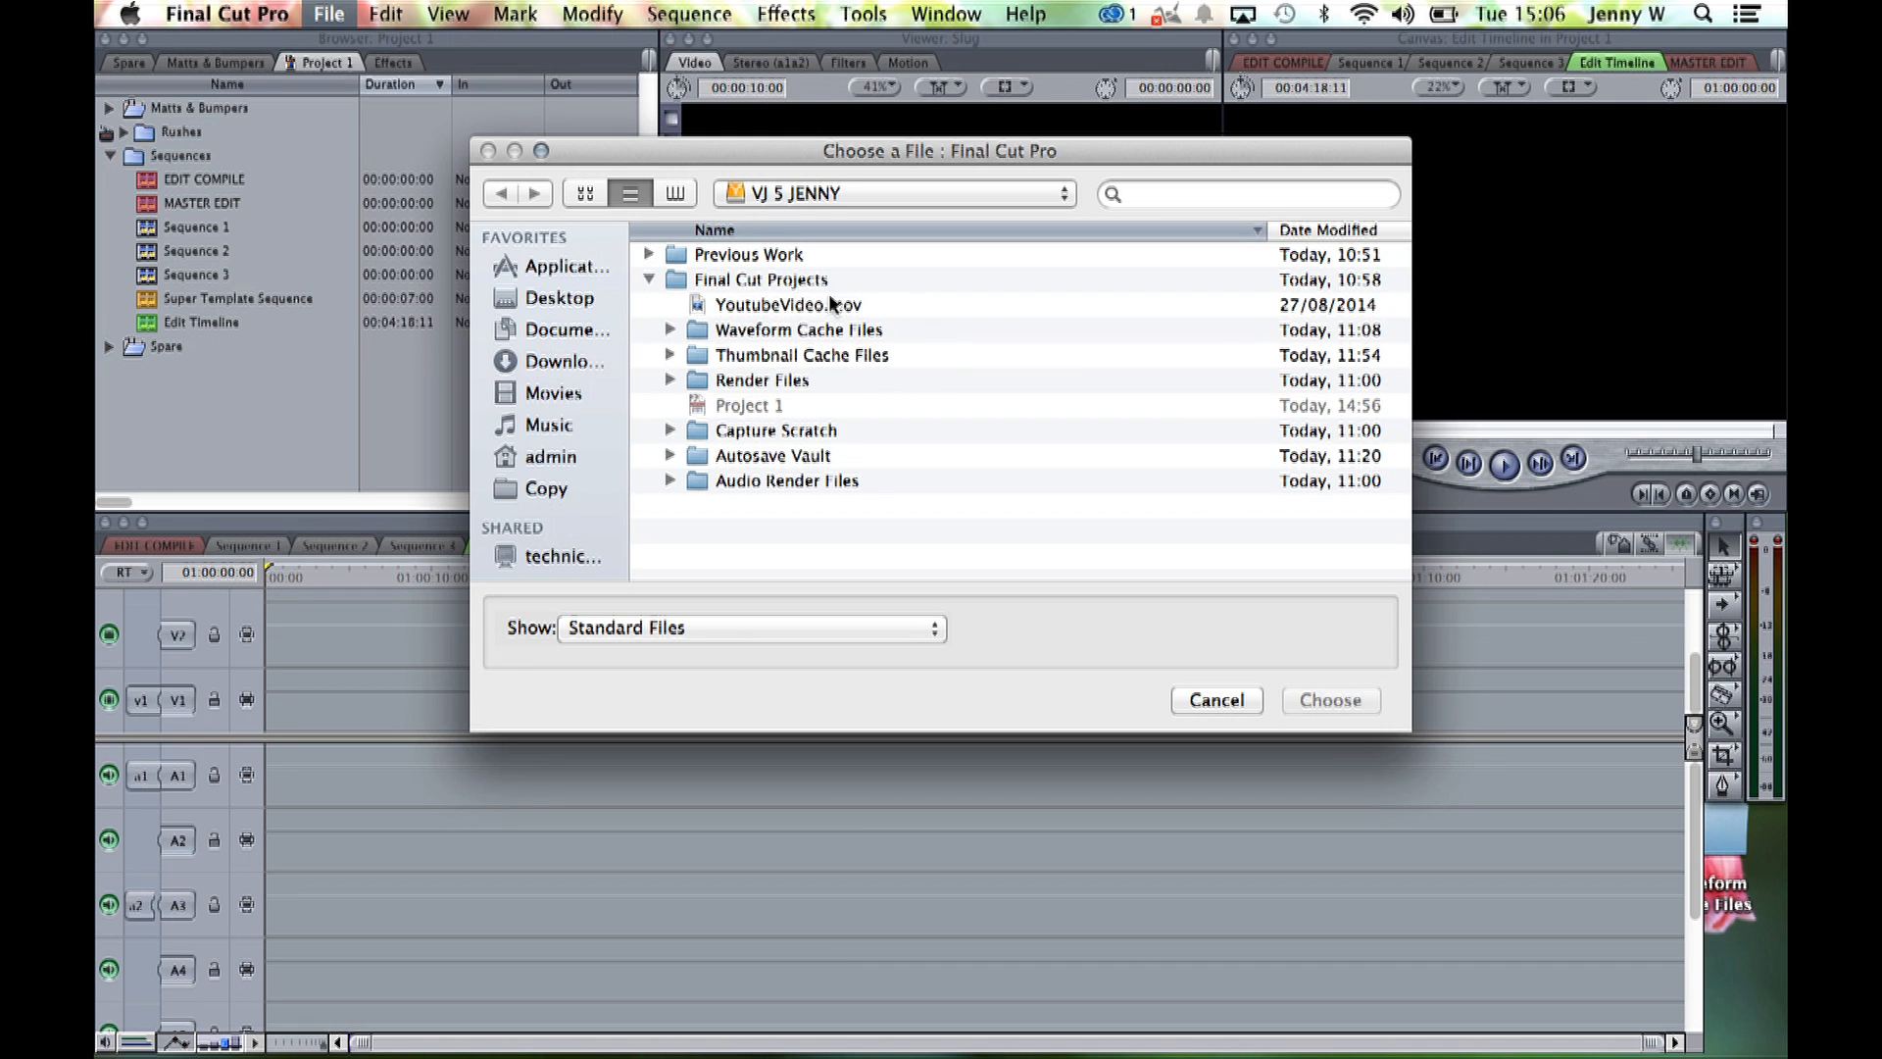
click(779, 307)
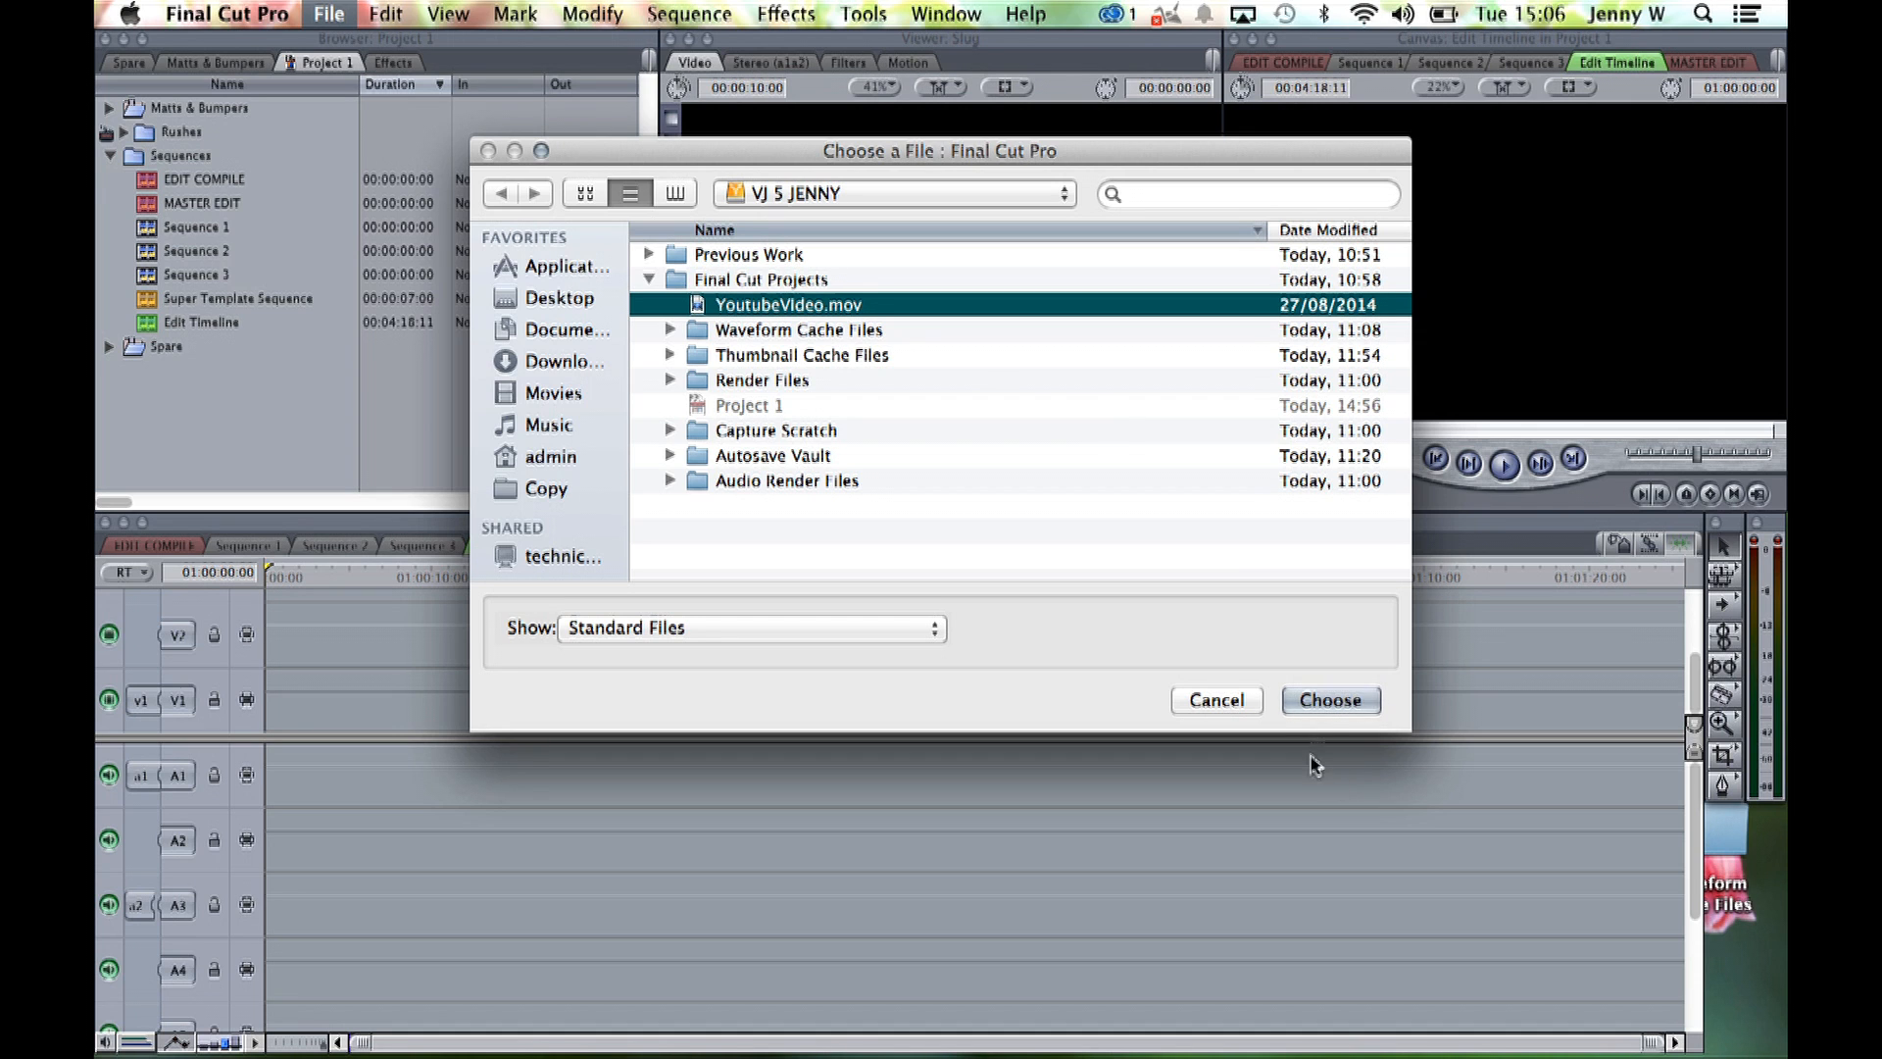
click(1330, 700)
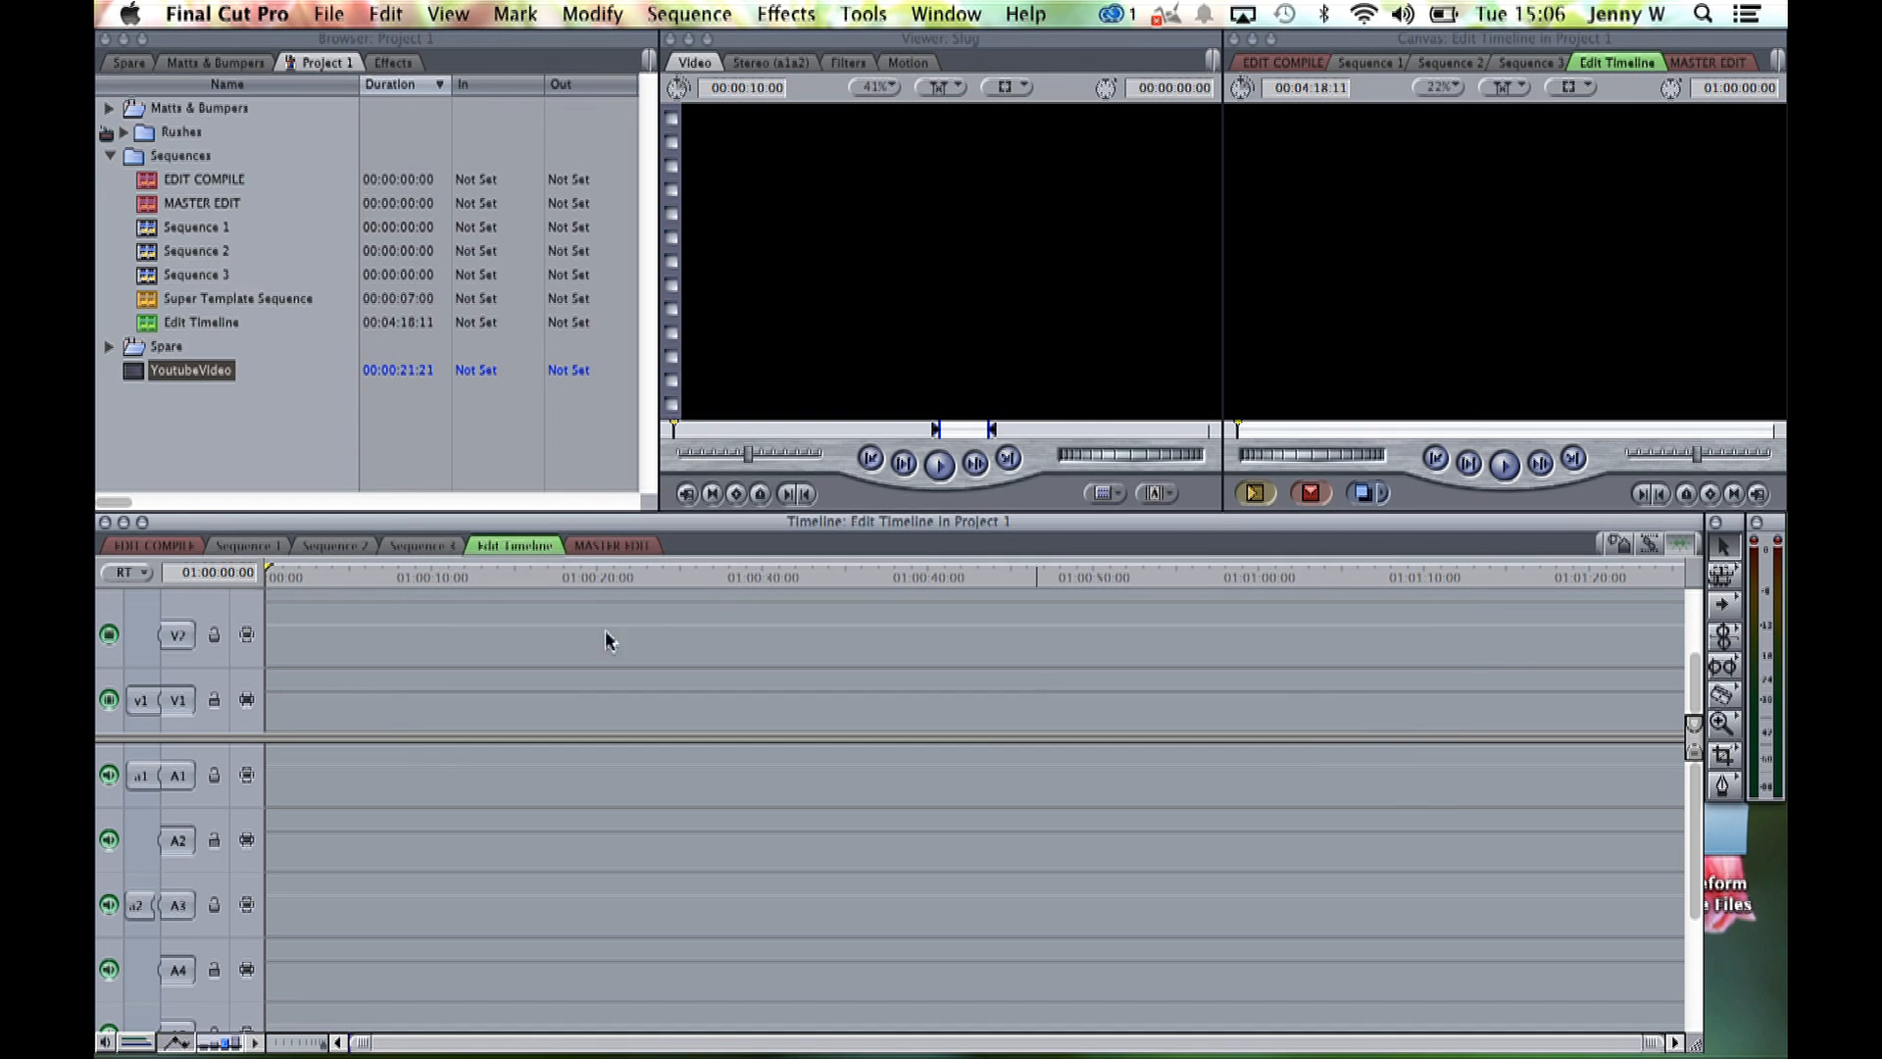
double_click(138, 373)
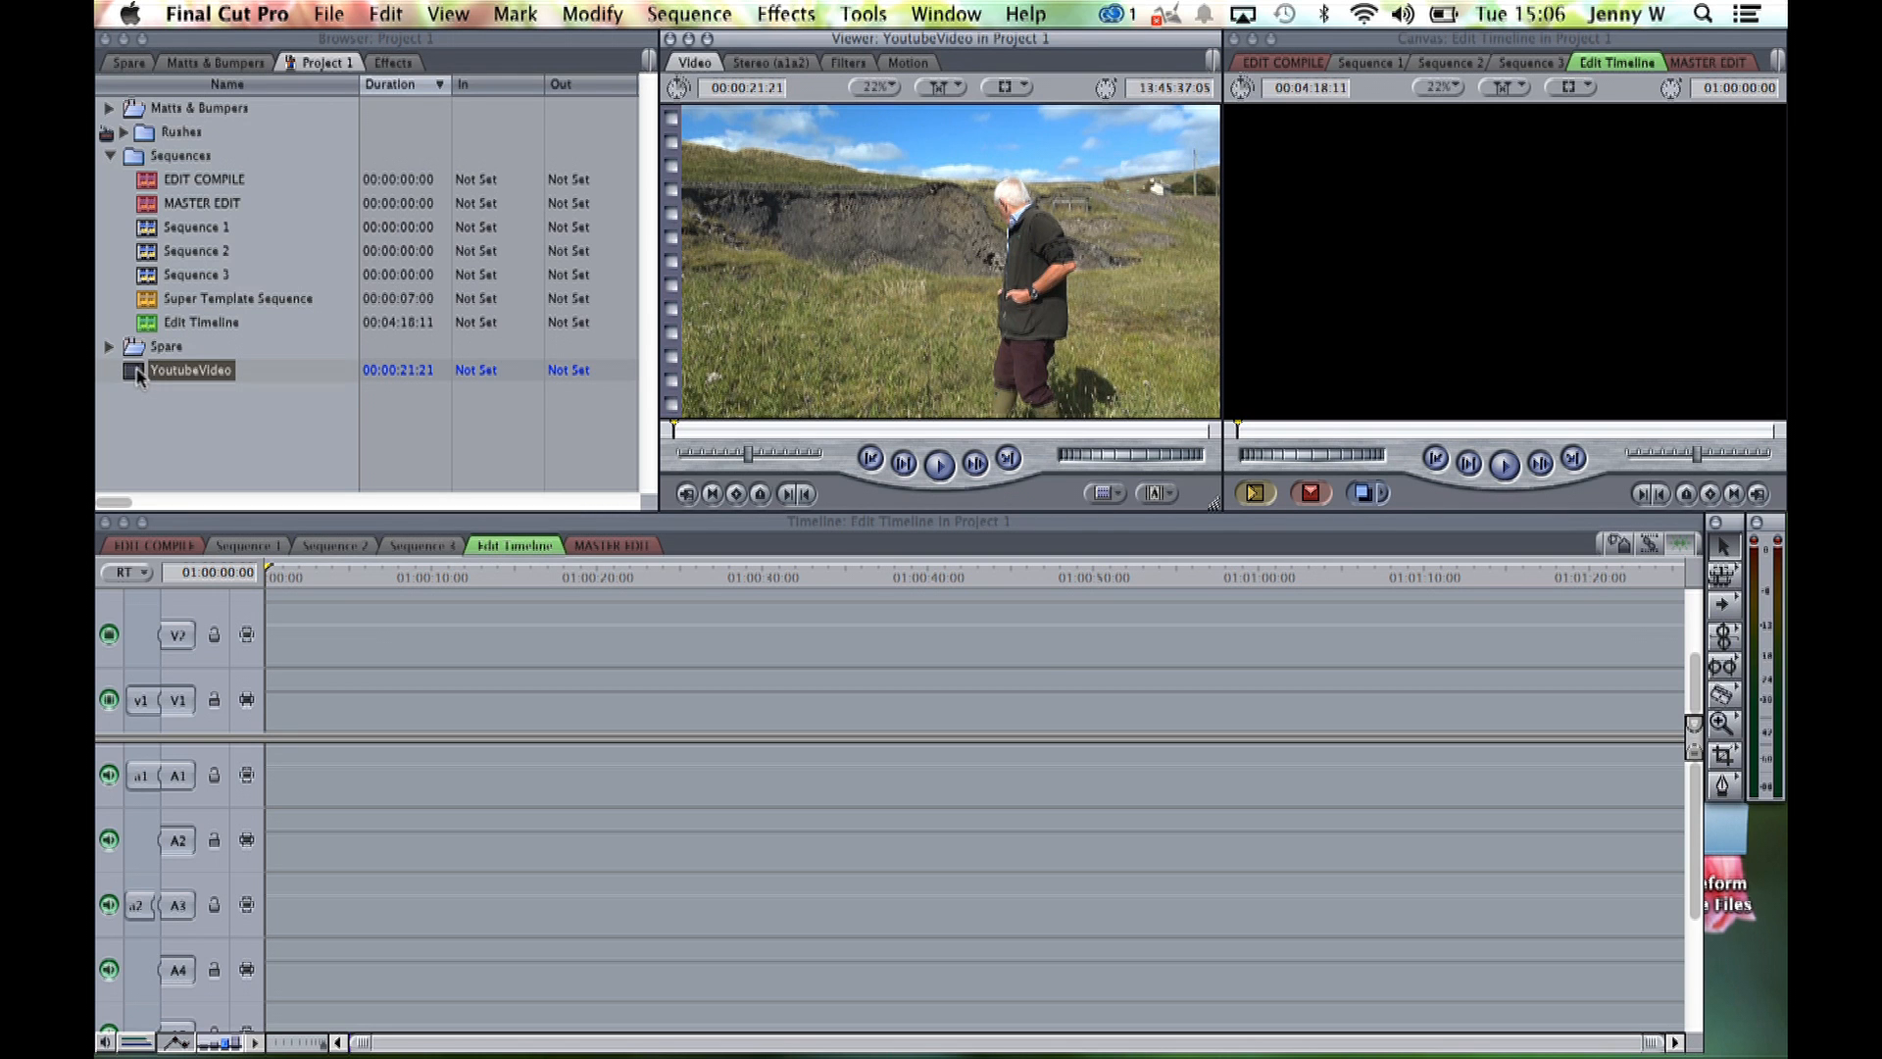